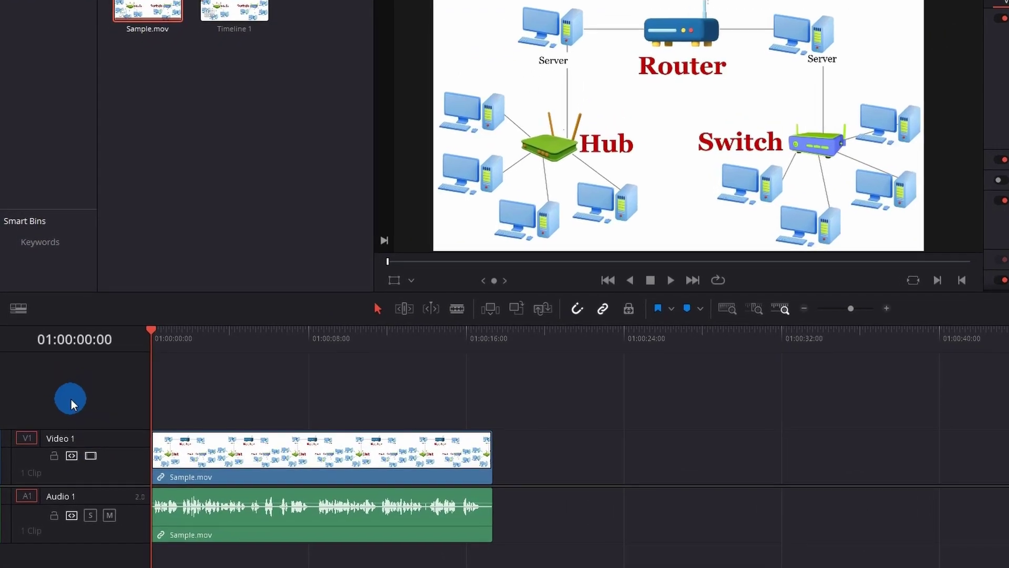
Add a subtitle track to Timeline 1 and rename it 'English Subtitles'
right_click(59, 388)
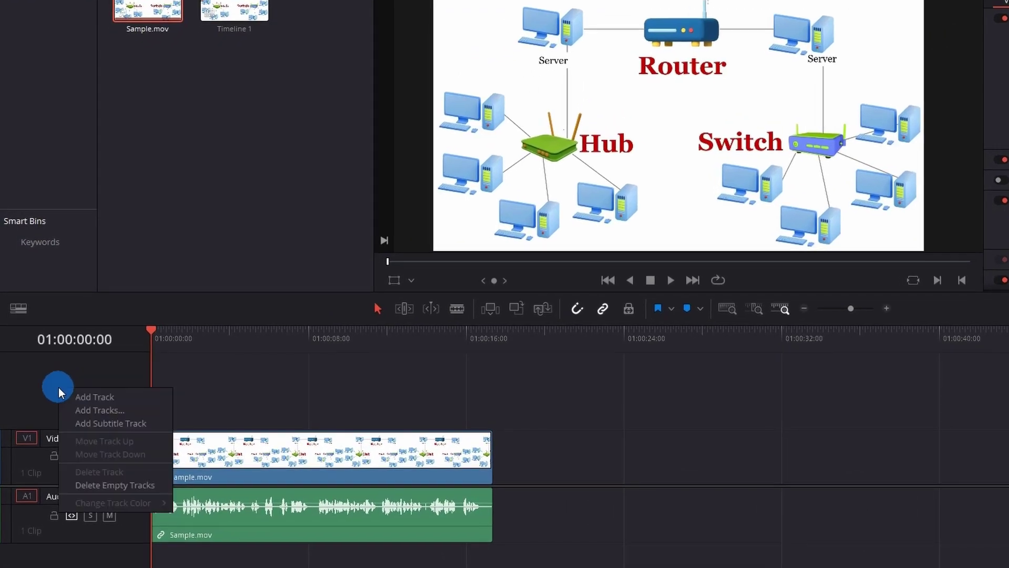
click(93, 424)
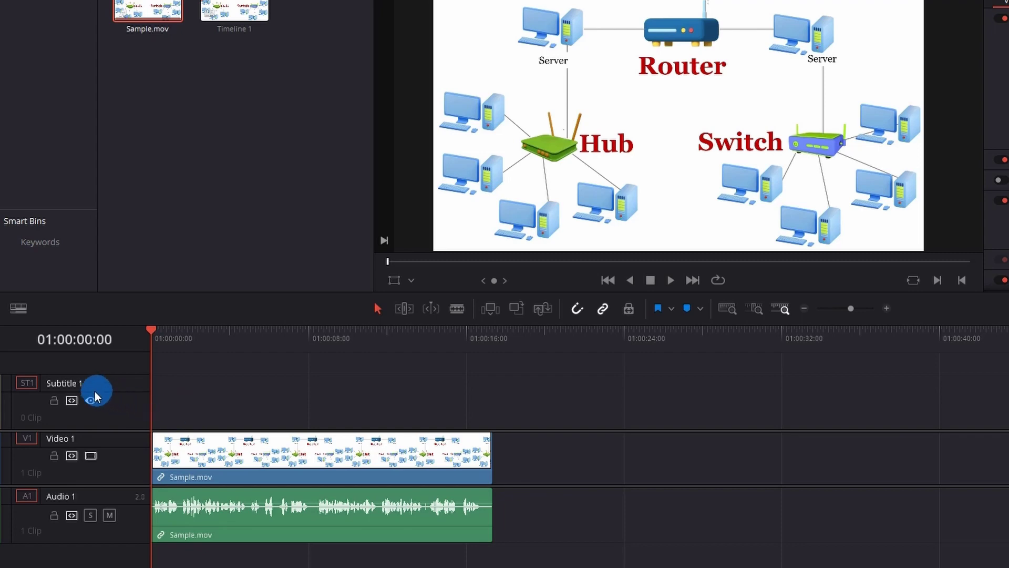
double_click(68, 383)
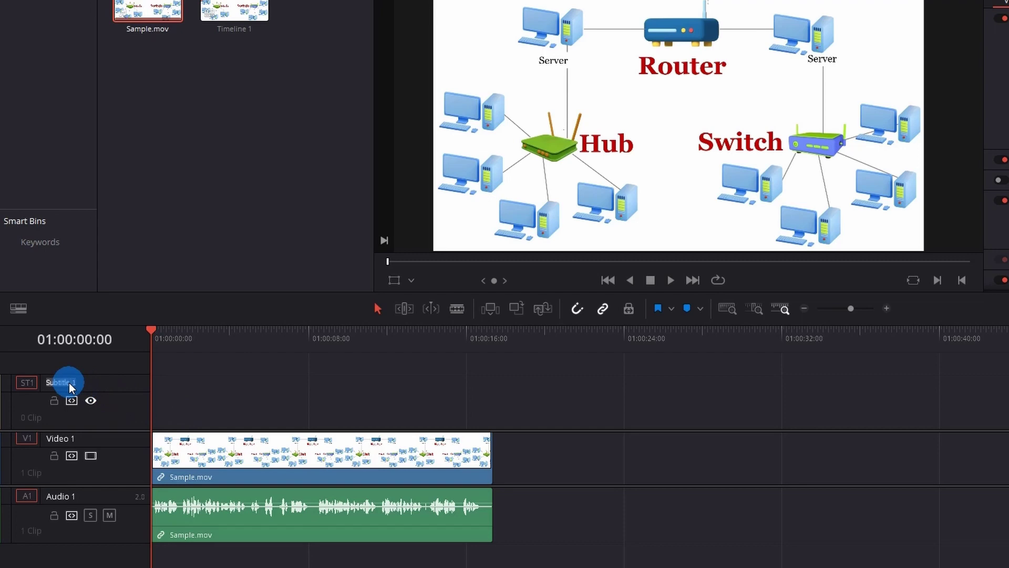
text(Eng)
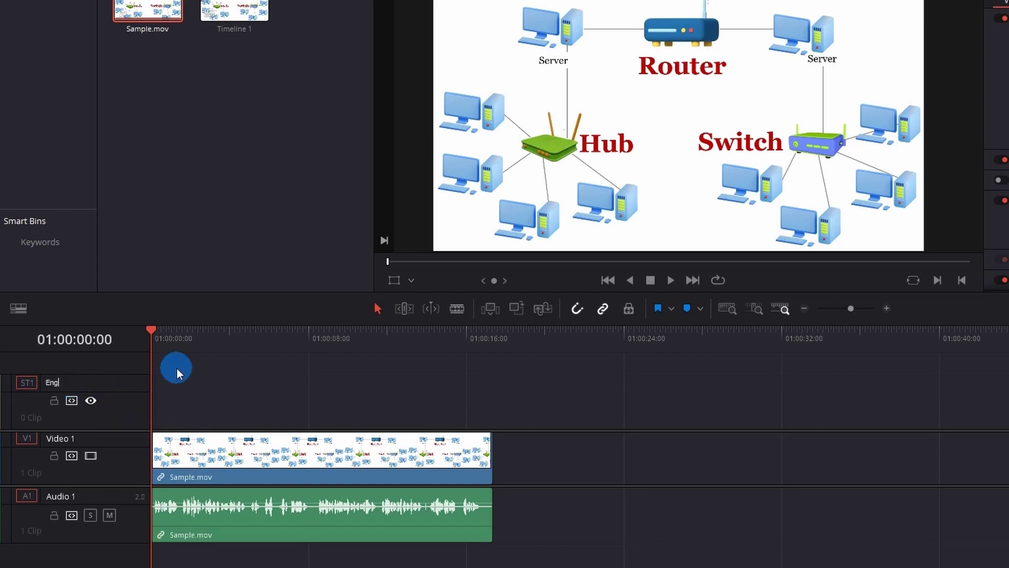
text(lish Subtitles)
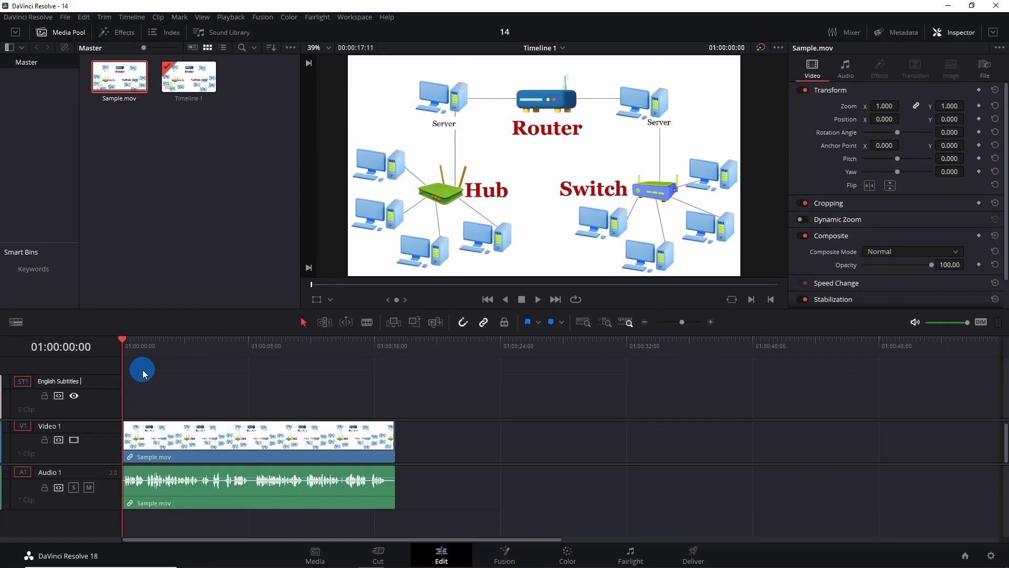
click(143, 370)
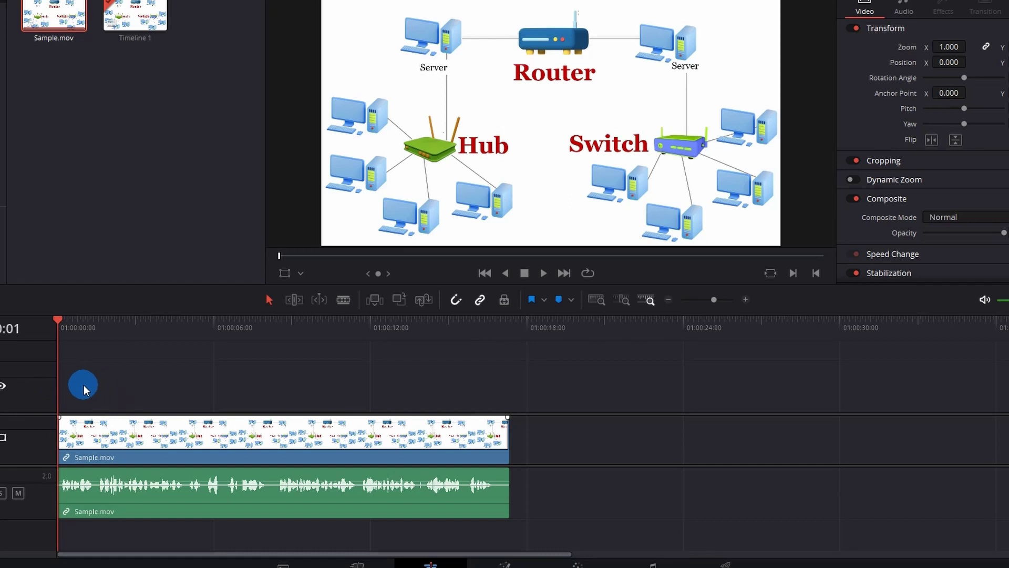
right_click(90, 386)
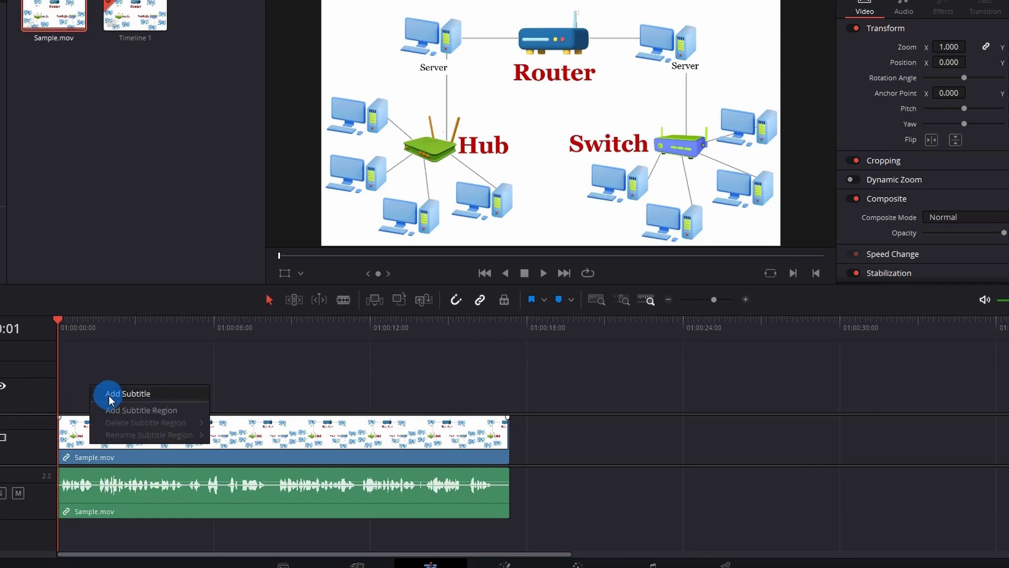
click(110, 395)
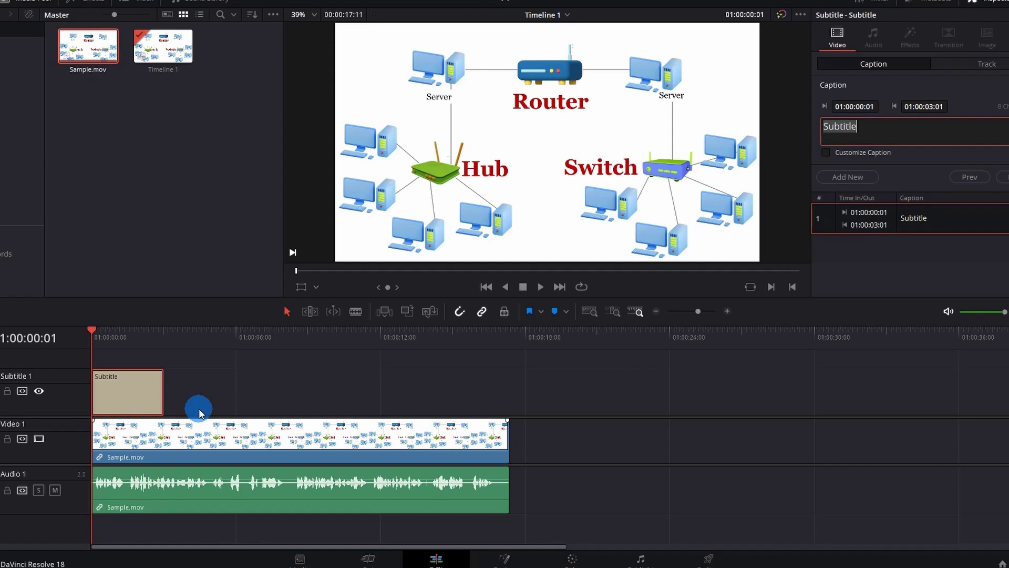
key(Delete)
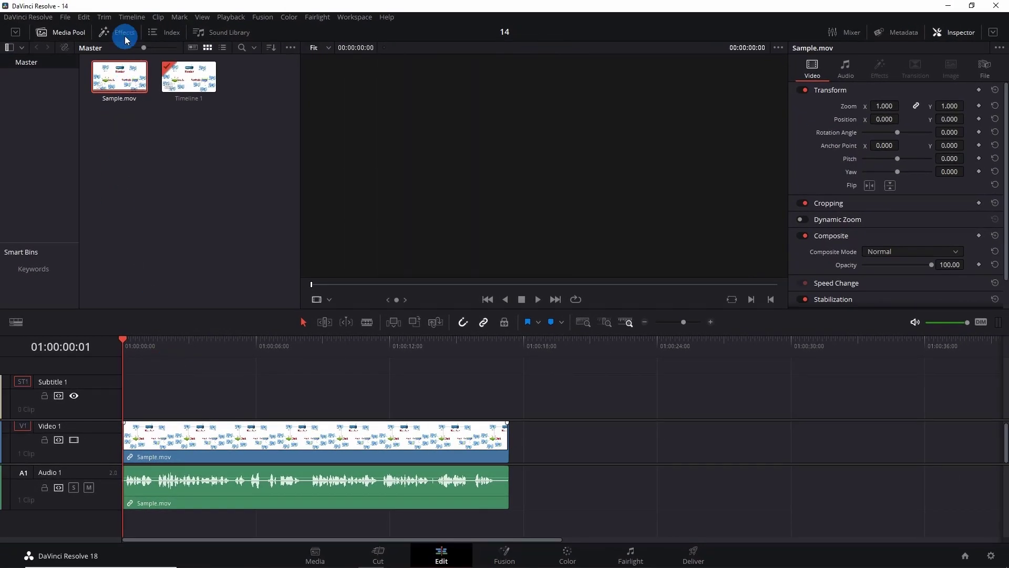
Drag the Subtitle title from the Effects library onto the start of the subtitle track
click(118, 32)
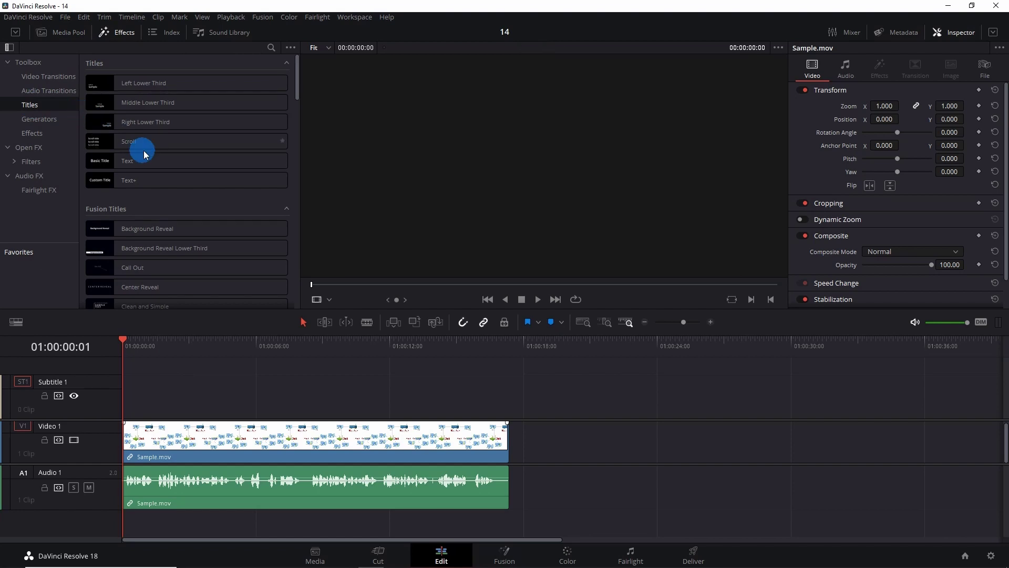
scroll(206, 221, down, 15)
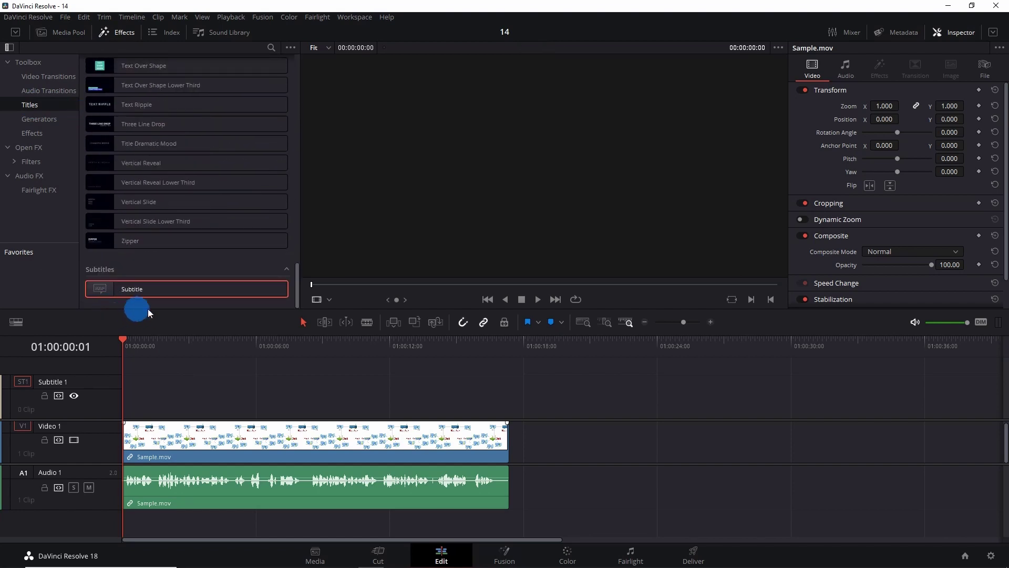
click(146, 290)
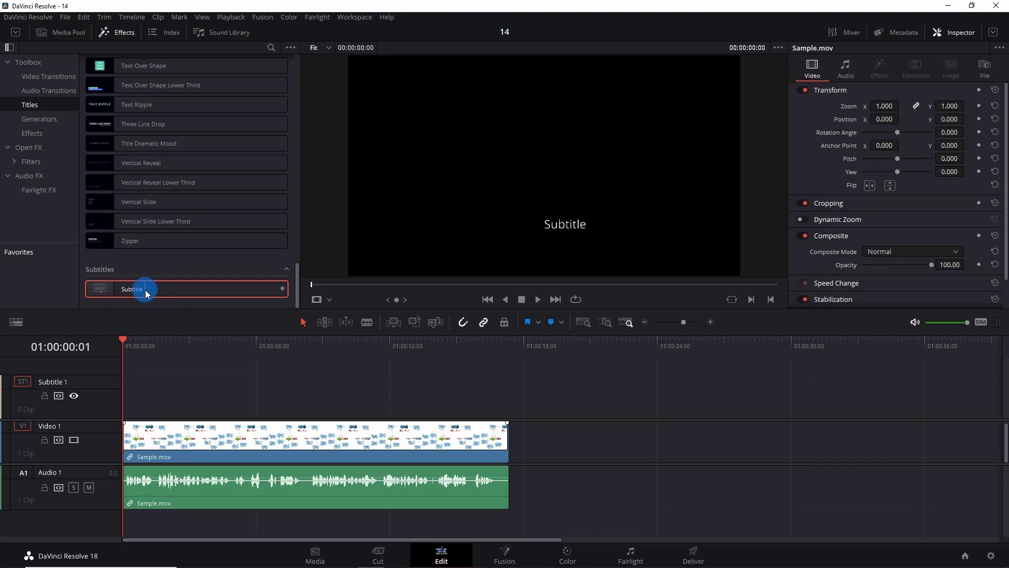
drag(146, 293, 151, 406)
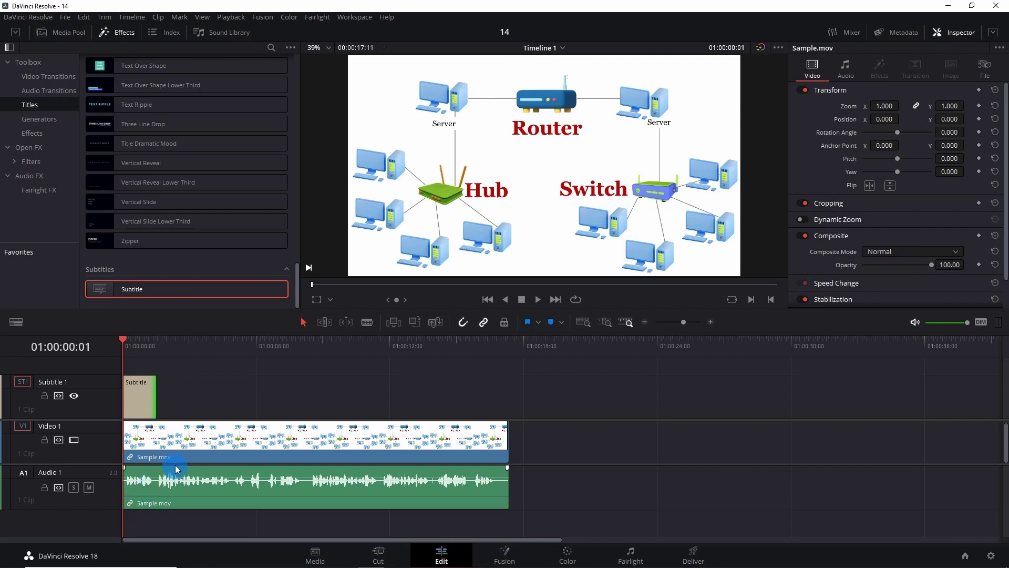
Replace the caption's 'Subtitle' placeholder with 'In this video tutorial' and enable Customize Caption
click(147, 407)
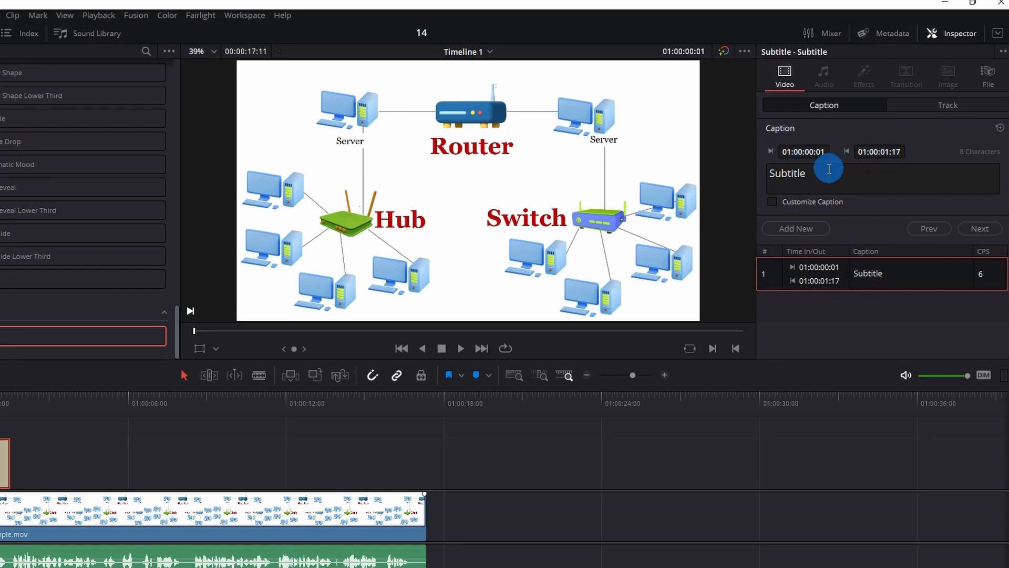
drag(817, 171, 764, 175)
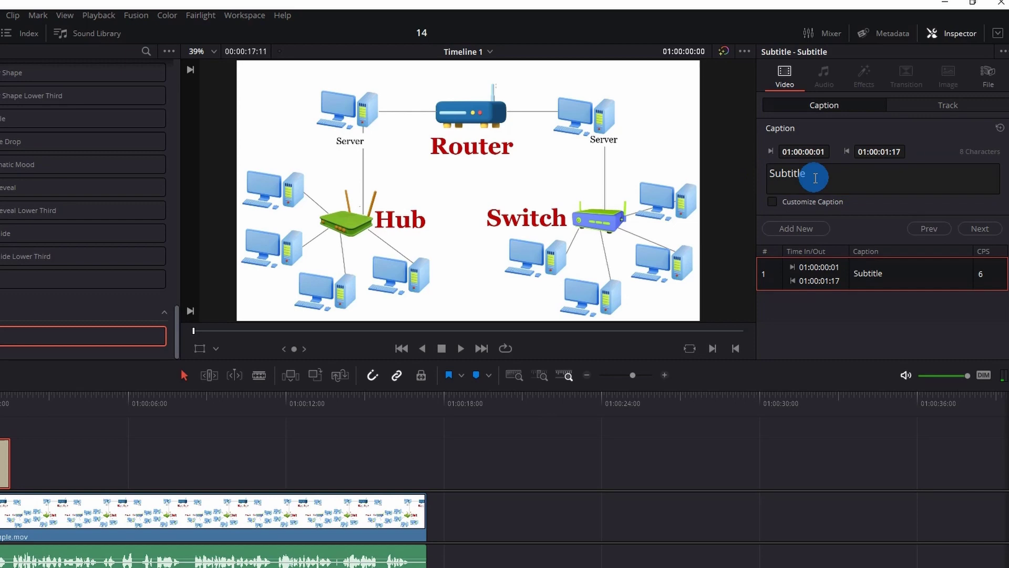
click(777, 178)
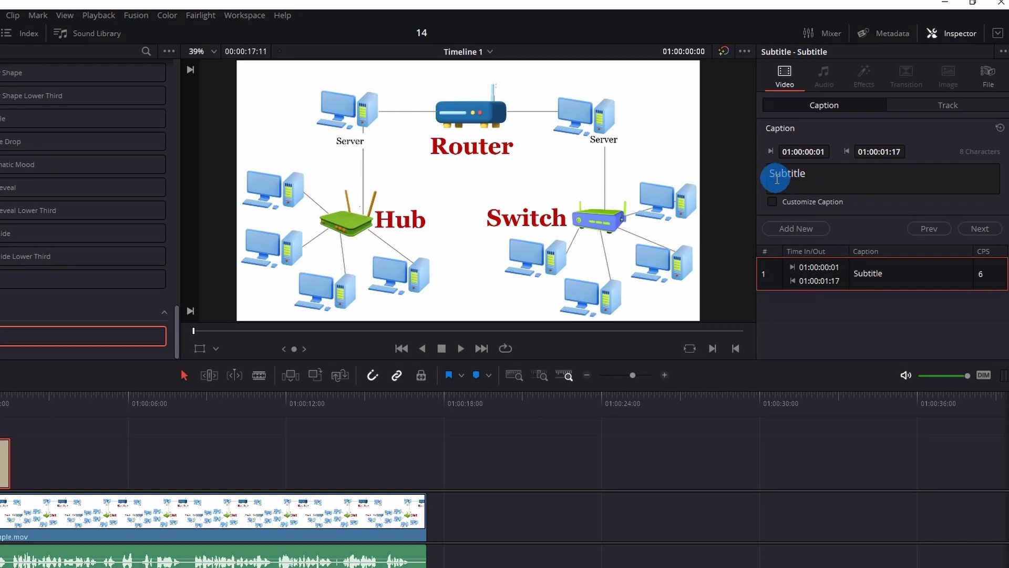
key(space)
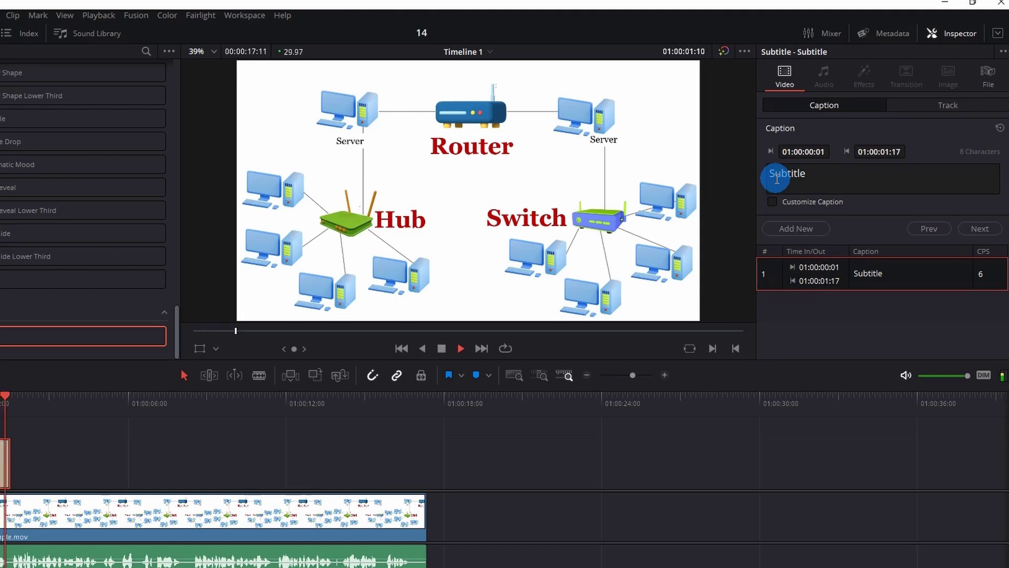
double_click(818, 167)
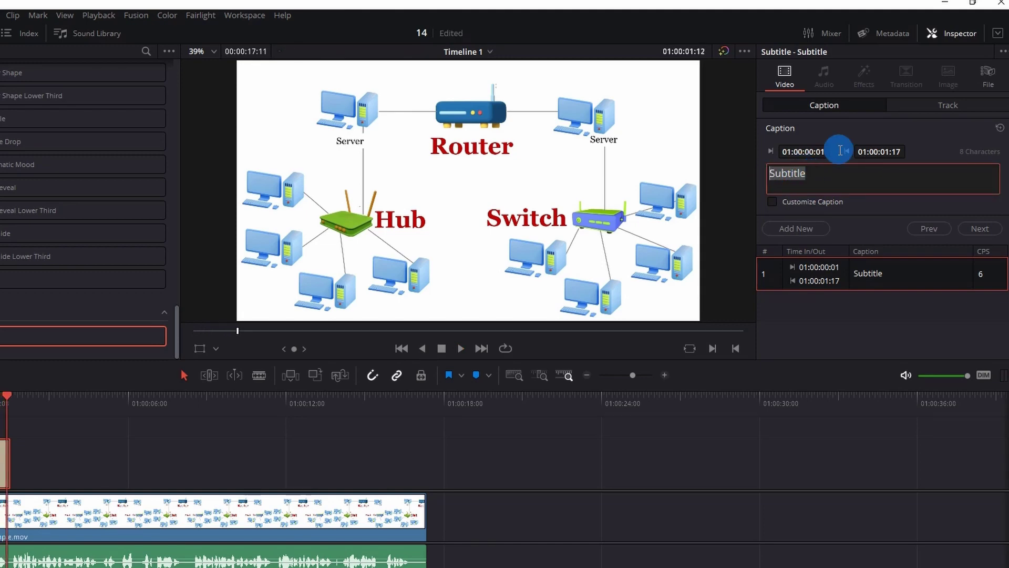
text(In this v)
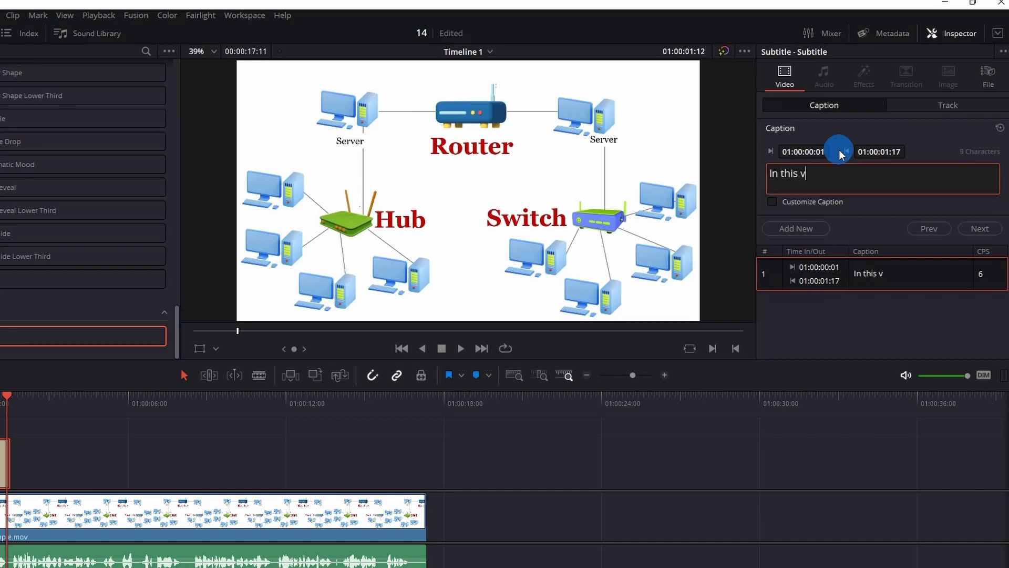
text(ideo tut)
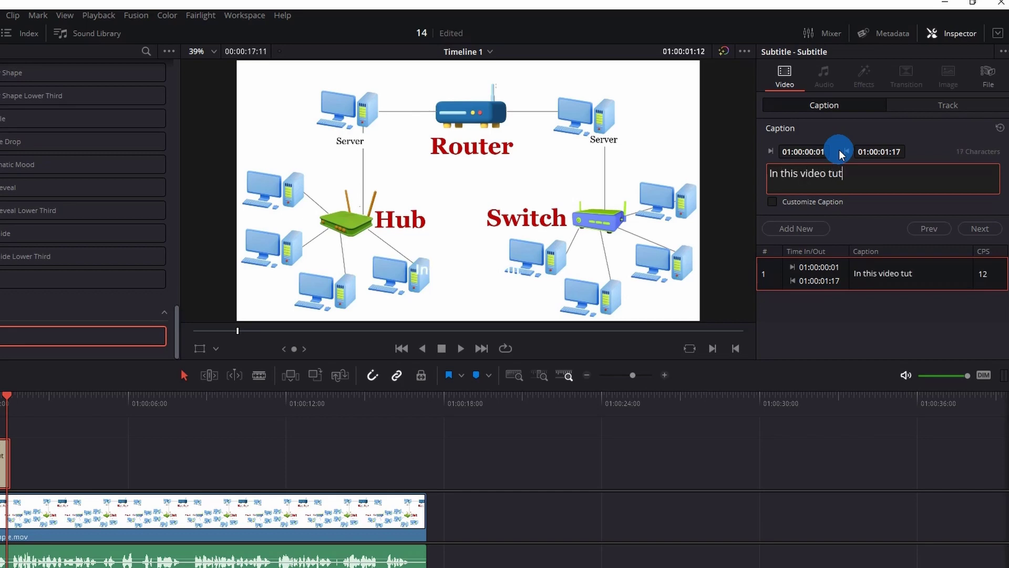
text(orial)
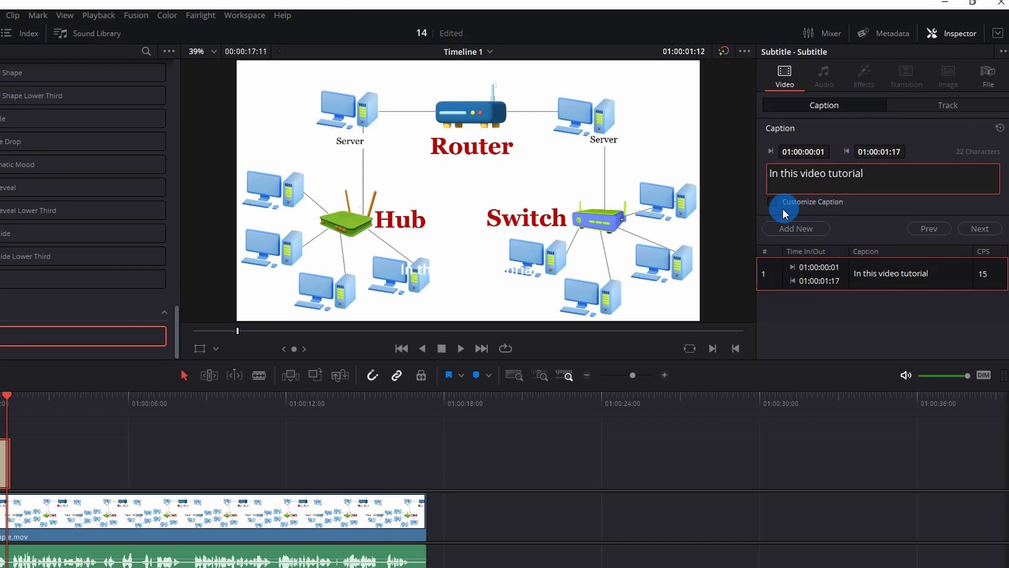
click(775, 201)
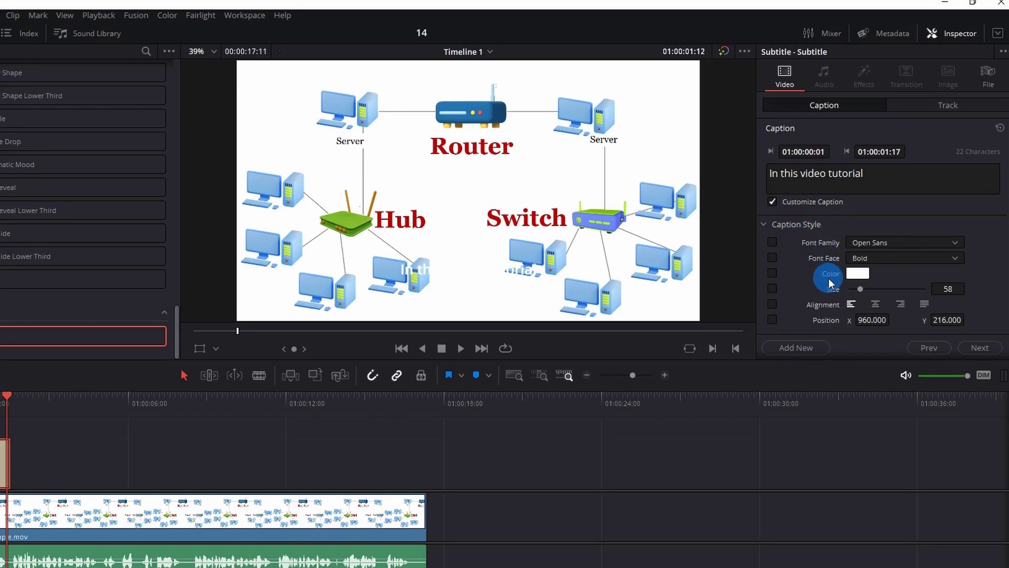
Set the caption colour to black and lower its Position Y to 106
scroll(830, 302, down, 2)
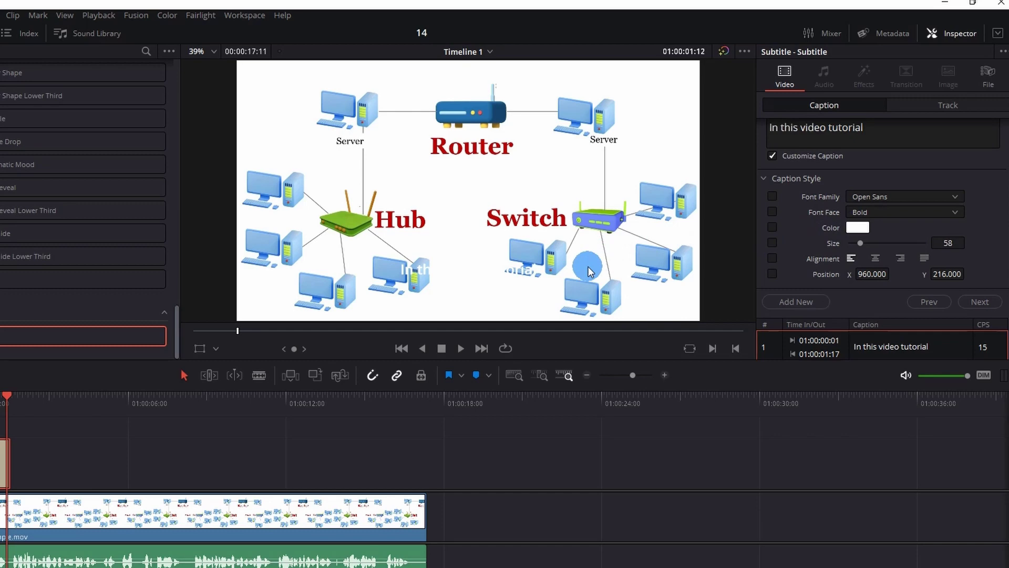
click(857, 228)
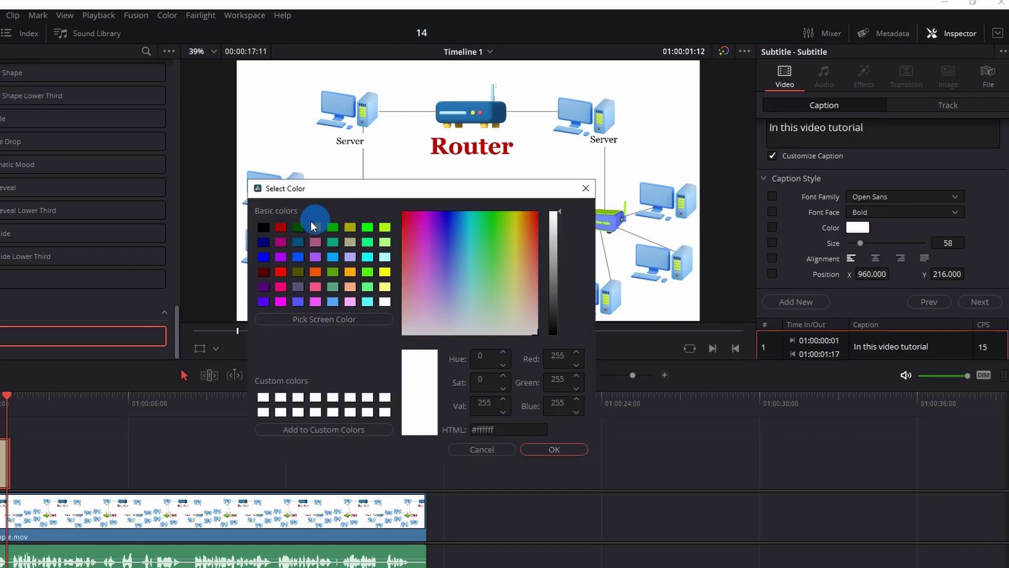
click(264, 228)
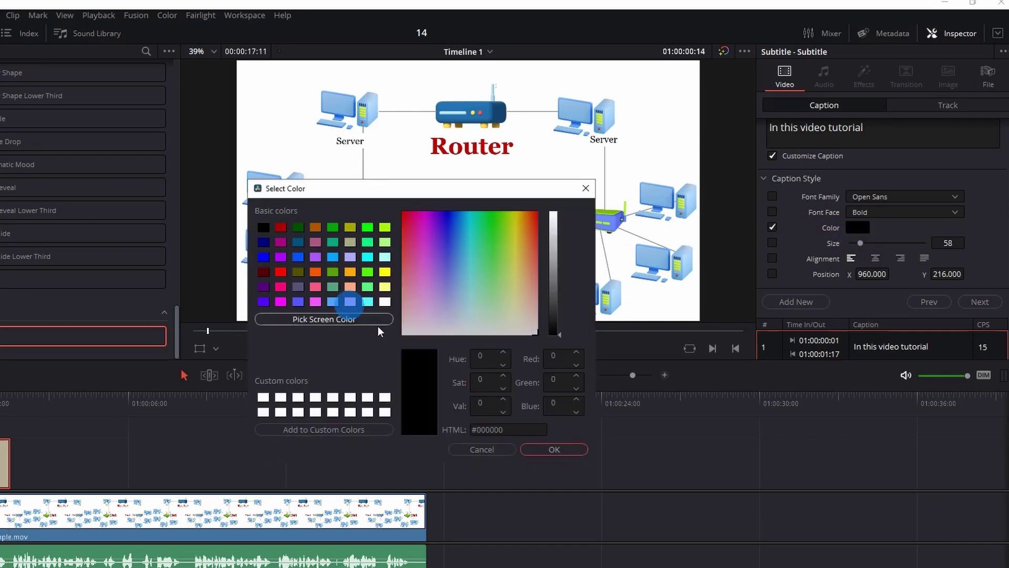
click(541, 448)
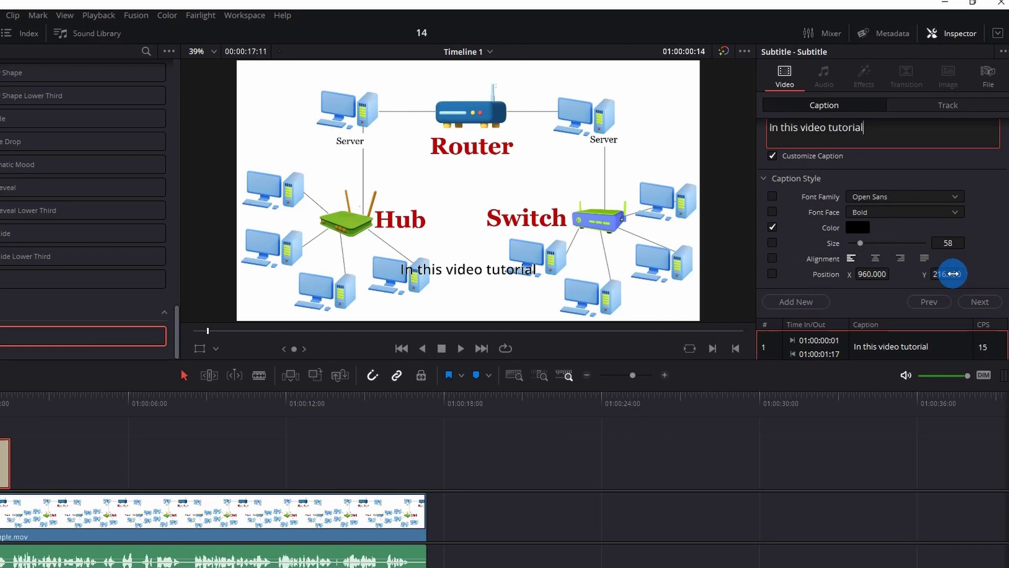
drag(948, 273, 824, 314)
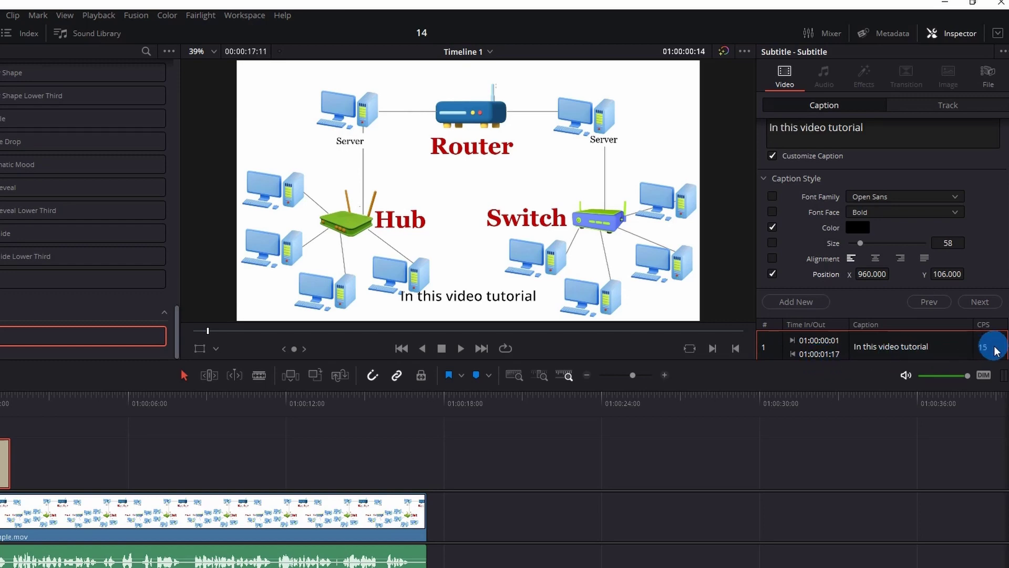
Review the subtitle track's Character, Stroke, Transform and Drop Shadow settings in the Track tab
click(939, 108)
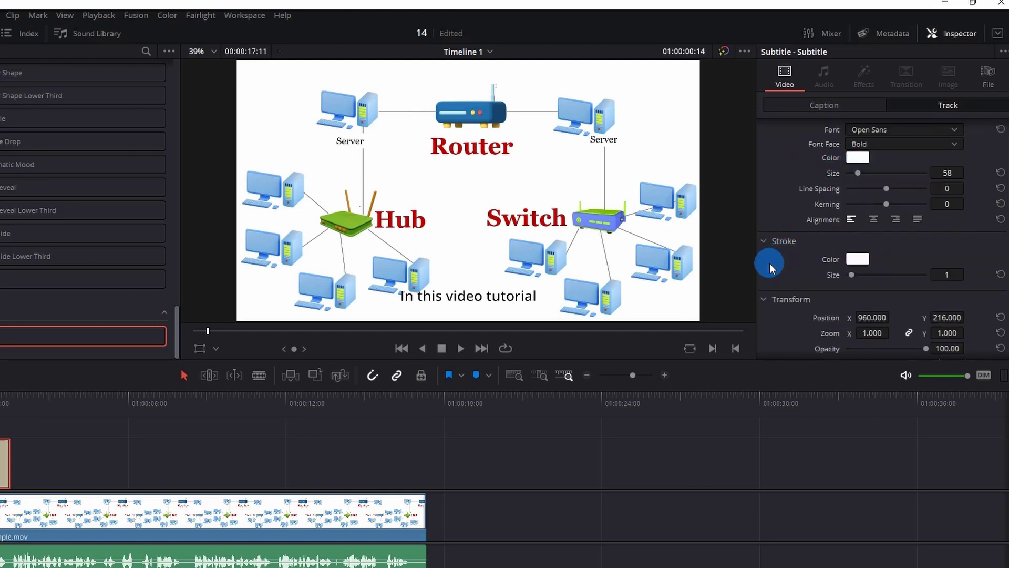
scroll(787, 254, down, 2)
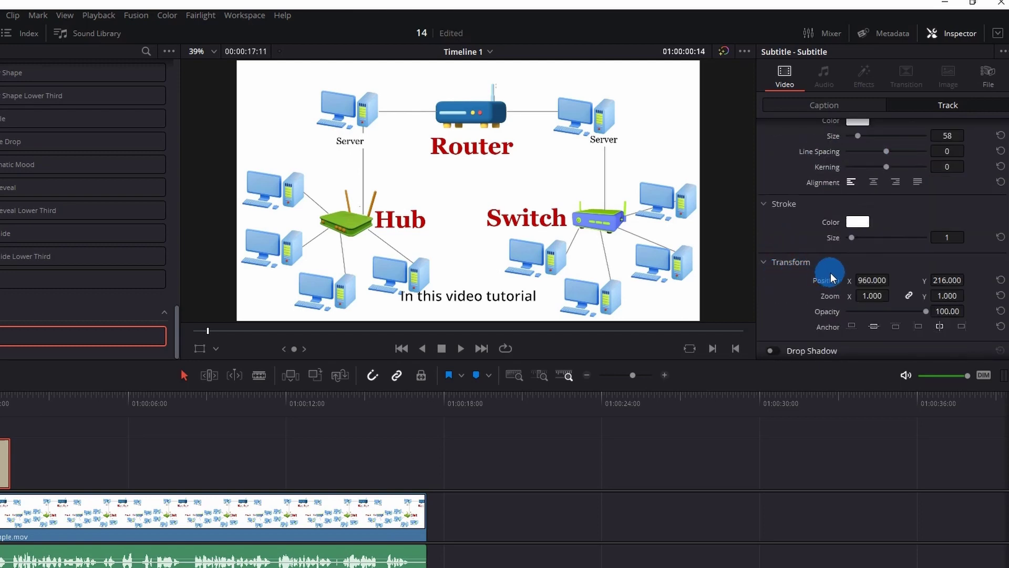
scroll(830, 271, down, 2)
scroll(796, 290, down, 2)
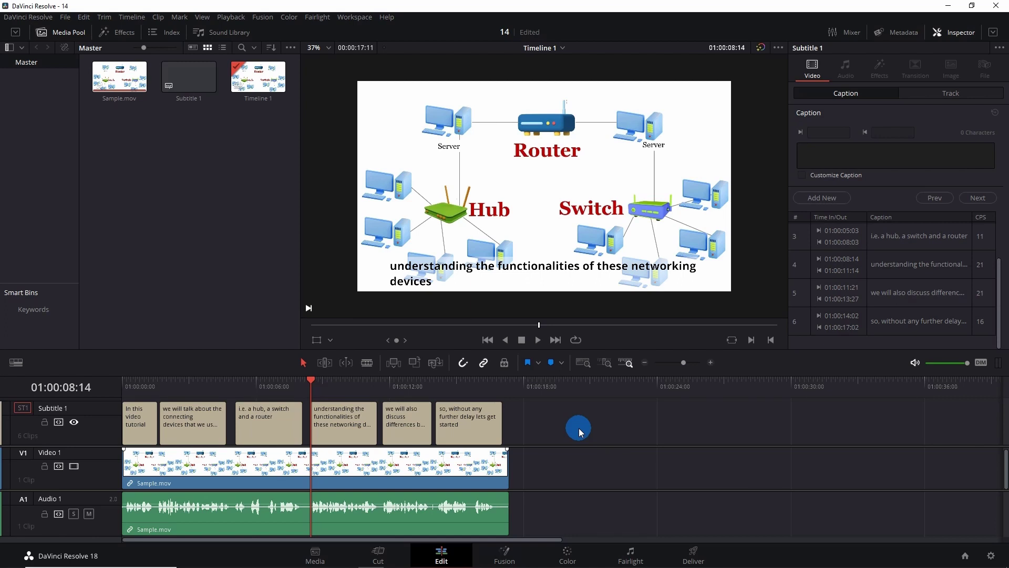
Inspect the 'understanding the functionalities' caption and the fifth caption in the Caption list
click(931, 100)
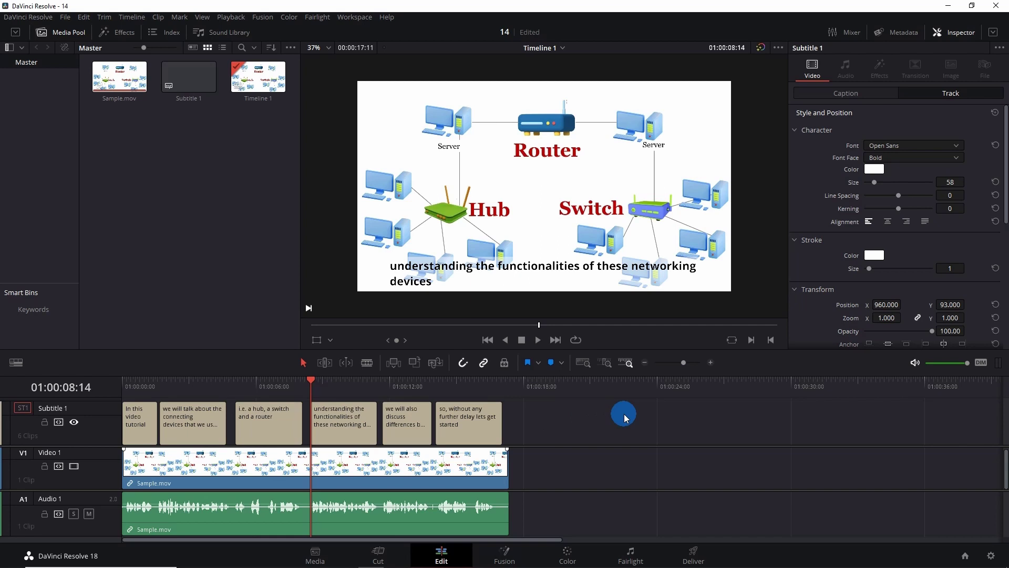
click(359, 429)
click(849, 98)
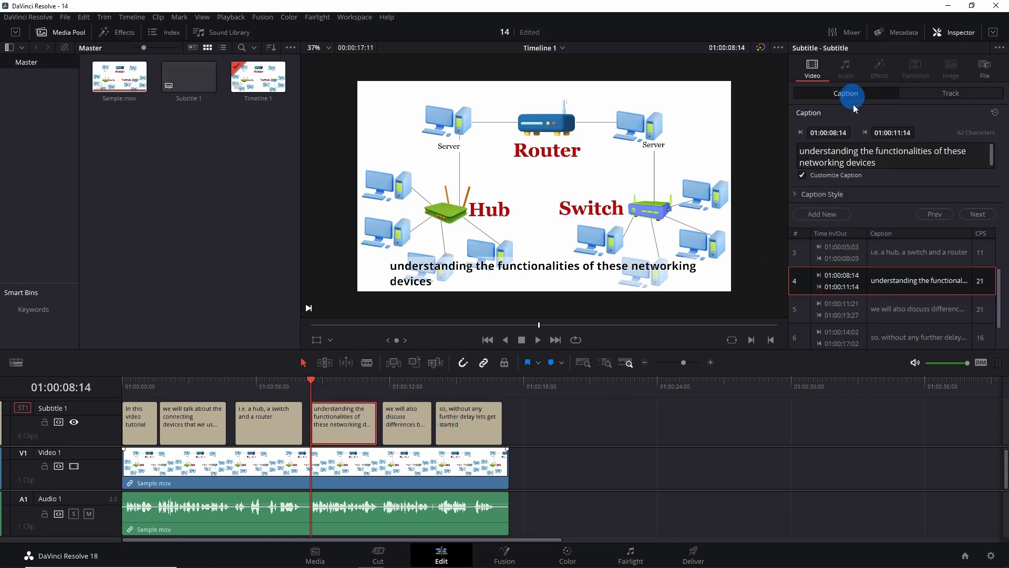
click(916, 162)
scroll(893, 305, up, 1)
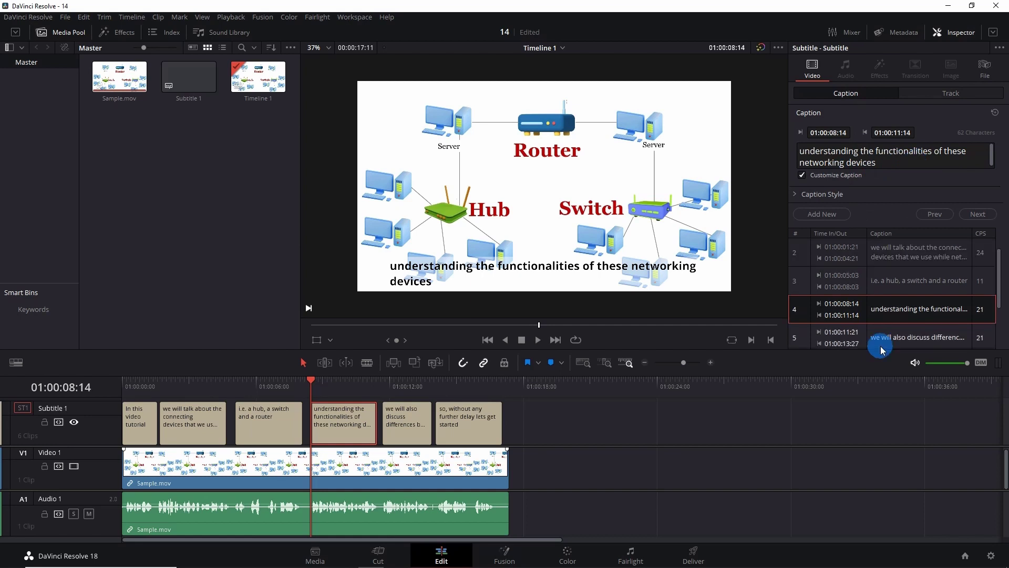
click(860, 338)
scroll(859, 336, down, 1)
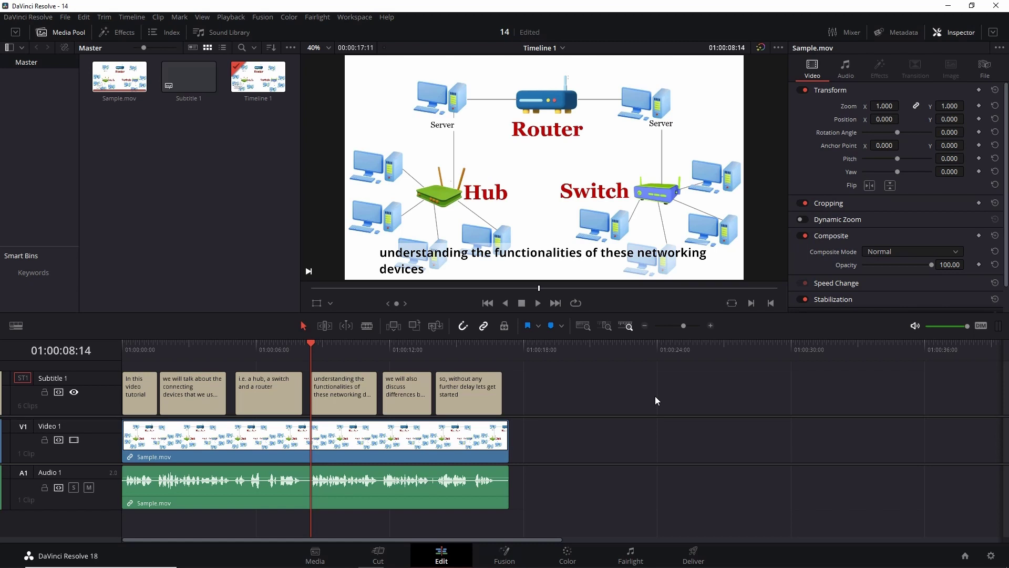
Link all six captions to the Sample.mov video and audio clips and move them as a group
drag(626, 399, 139, 496)
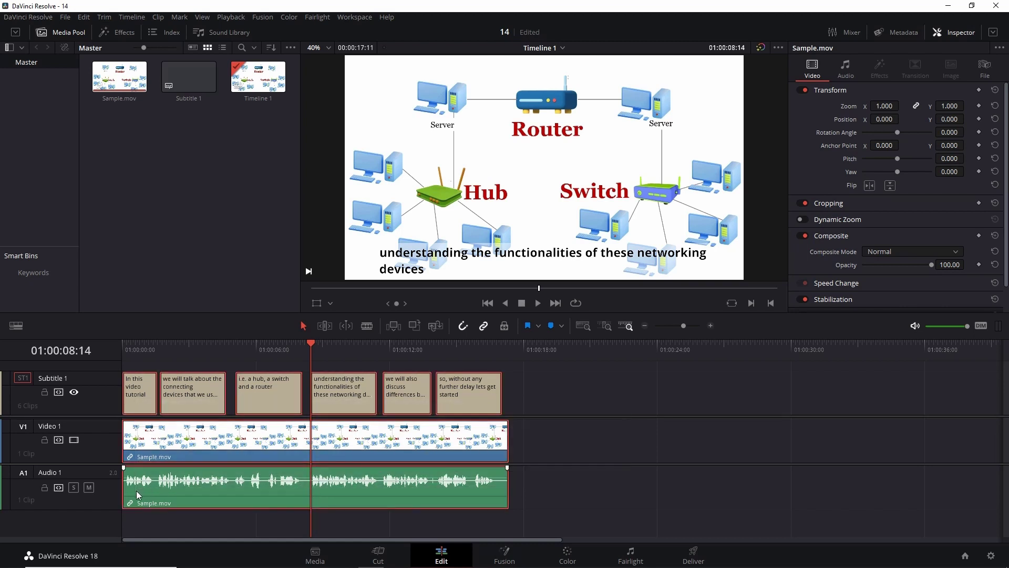
right_click(356, 439)
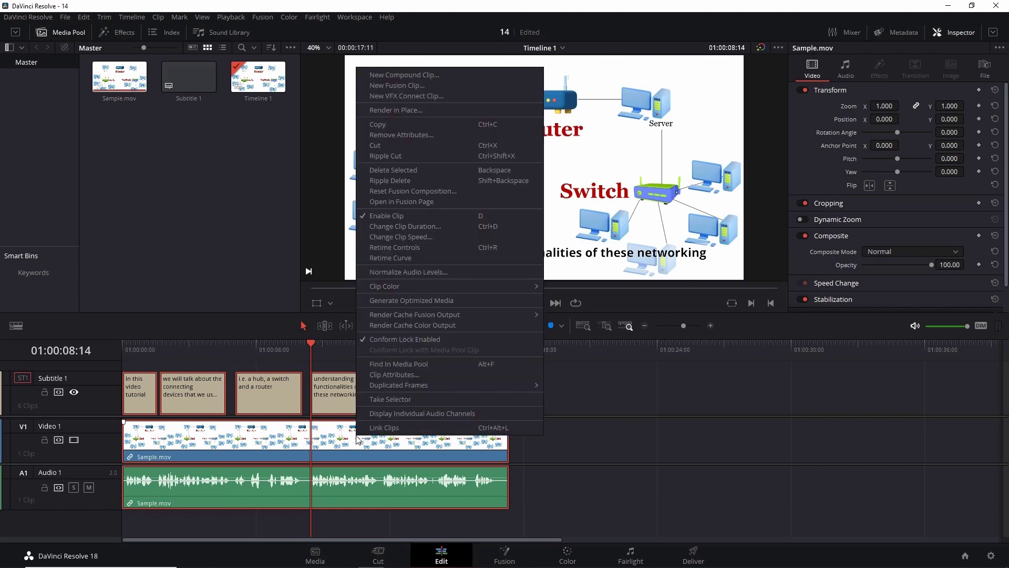
click(390, 428)
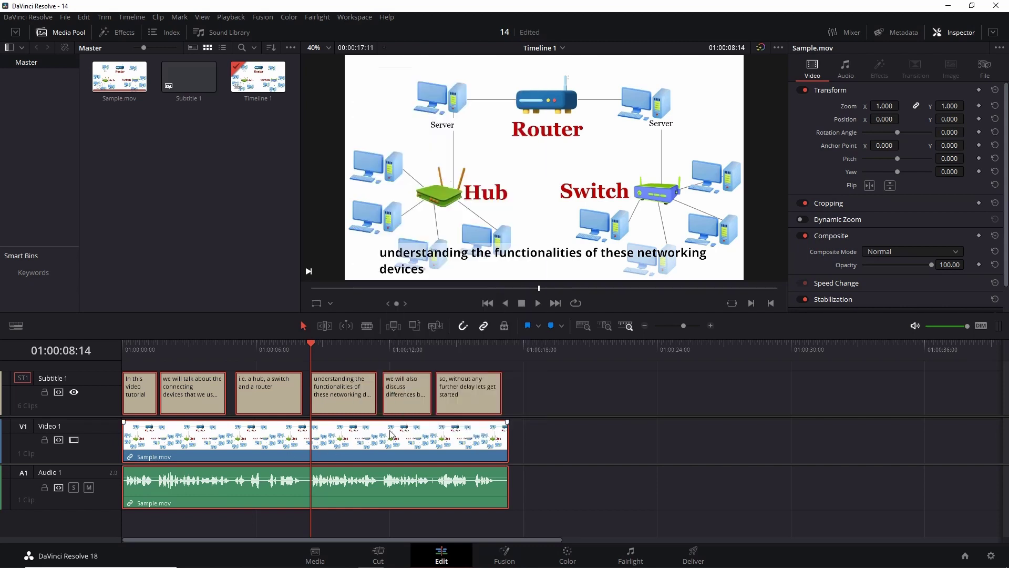
click(415, 450)
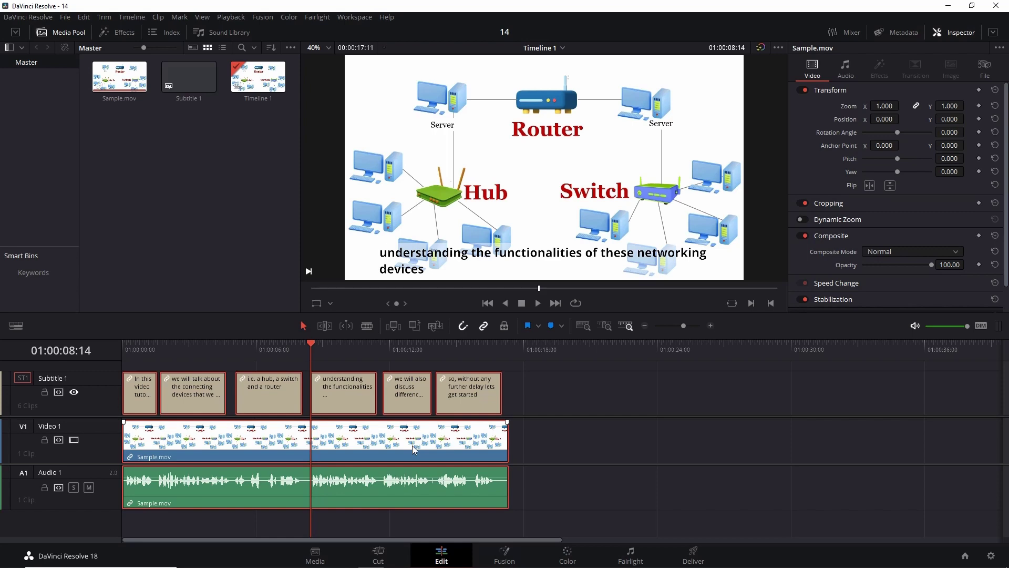
mouse_move(414, 449)
mouse_down()
mouse_move(705, 455)
mouse_move(525, 458)
mouse_move(621, 475)
mouse_move(459, 476)
mouse_move(573, 471)
mouse_move(473, 473)
mouse_move(457, 464)
mouse_move(582, 462)
mouse_move(412, 462)
mouse_up()
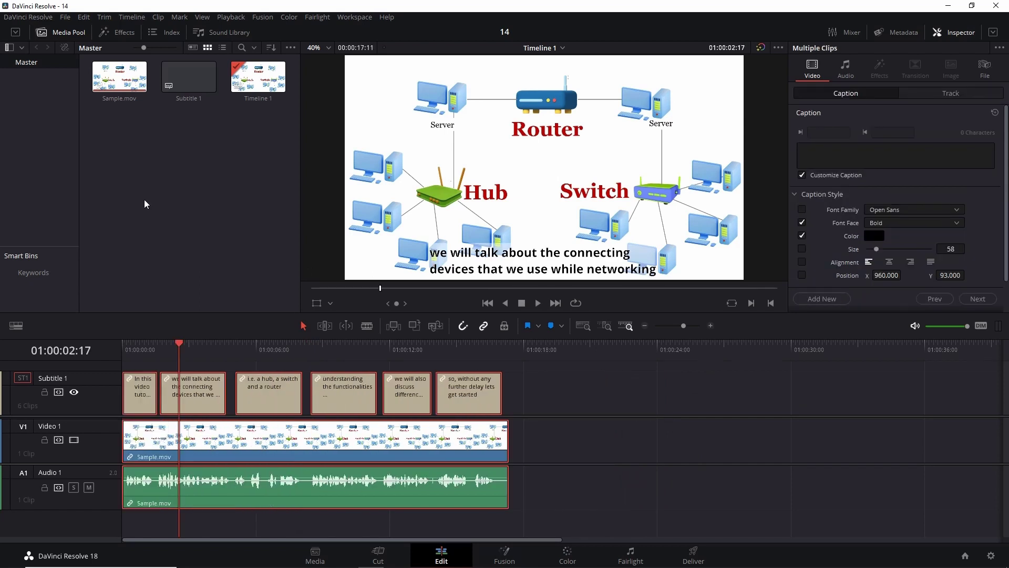
Export the subtitles to the Desktop as 'English Subtitles'.srt
click(66, 18)
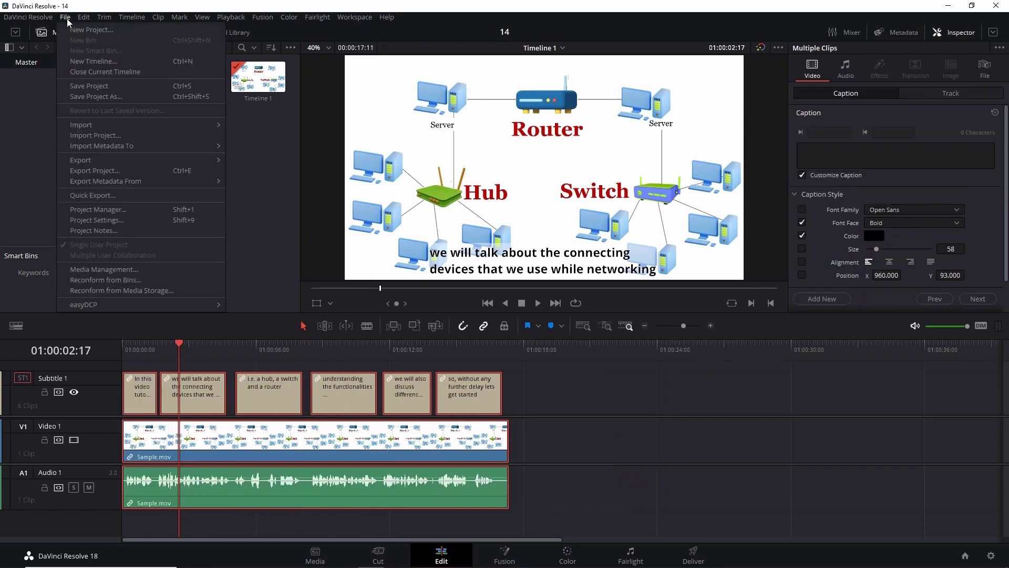
mouse_move(105, 161)
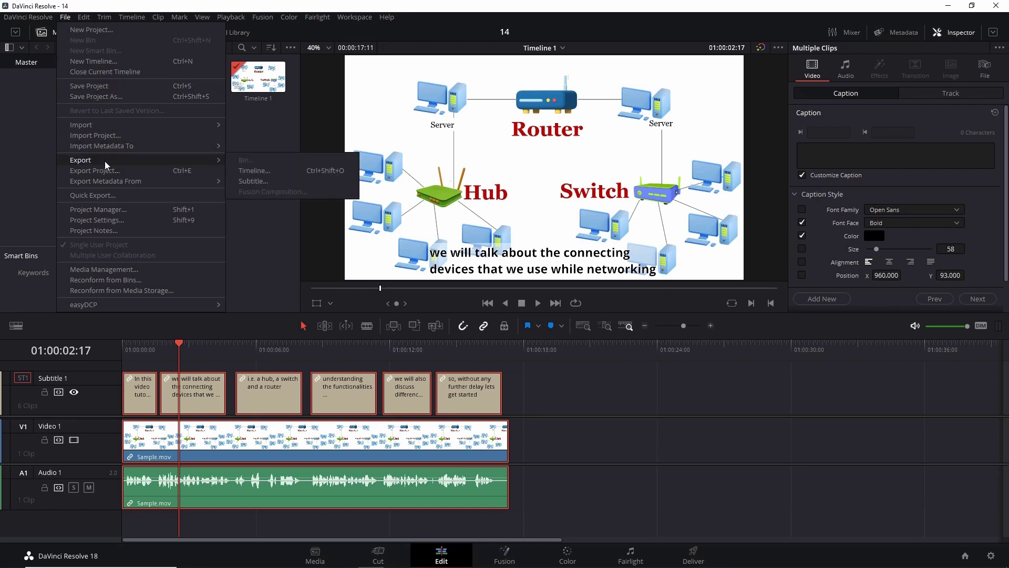
click(248, 181)
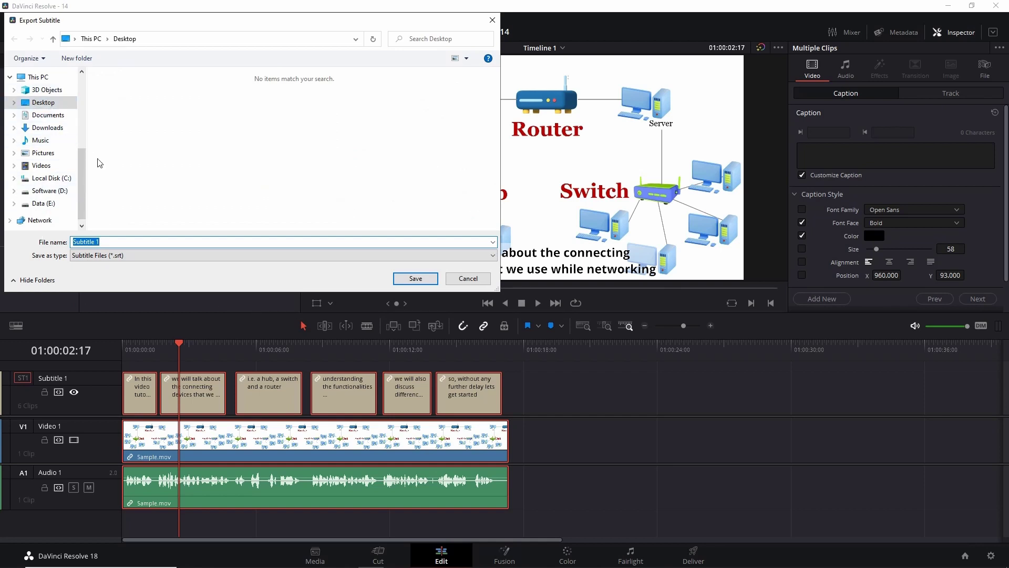
click(121, 243)
drag(131, 244, 71, 243)
text(English Subtitles)
key(Return)
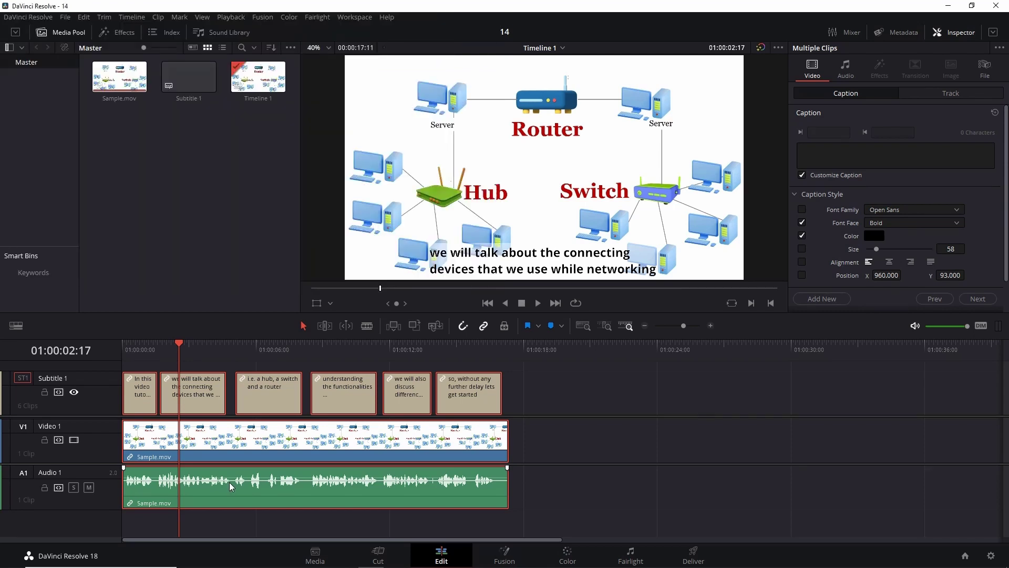
Find English Subtitles.srt on the Desktop and choose Notepad to open it
click(216, 557)
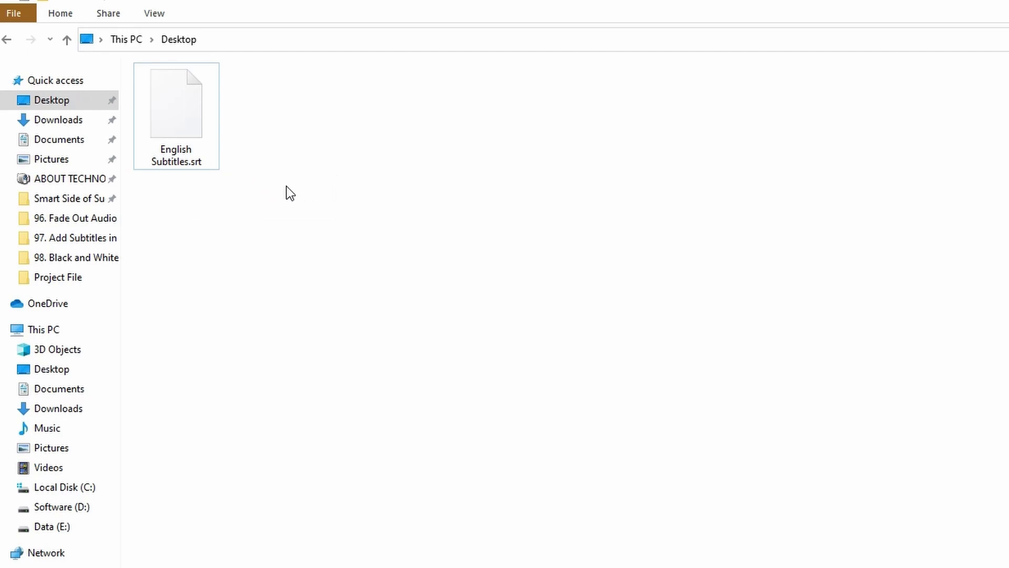
right_click(201, 141)
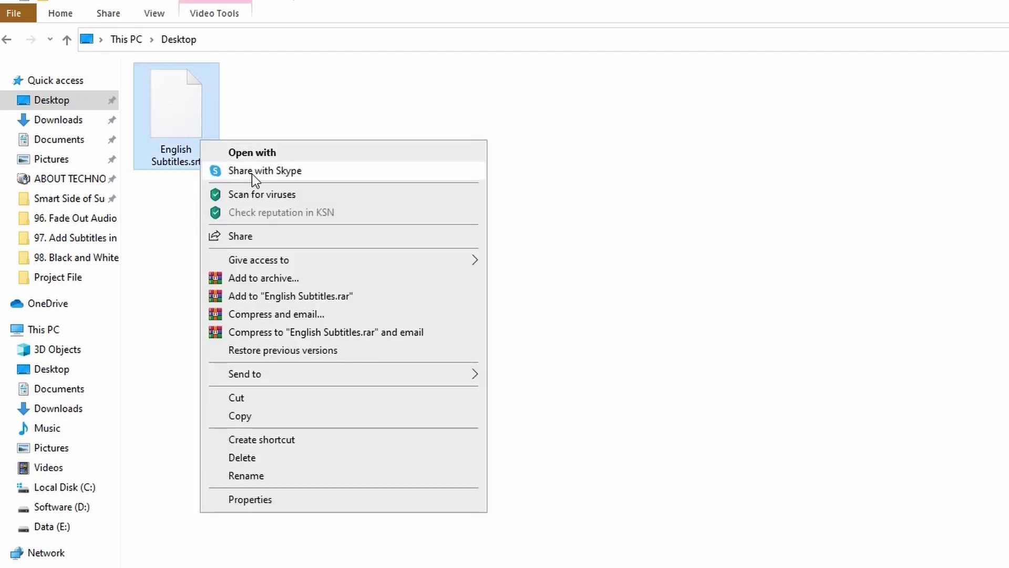
click(251, 152)
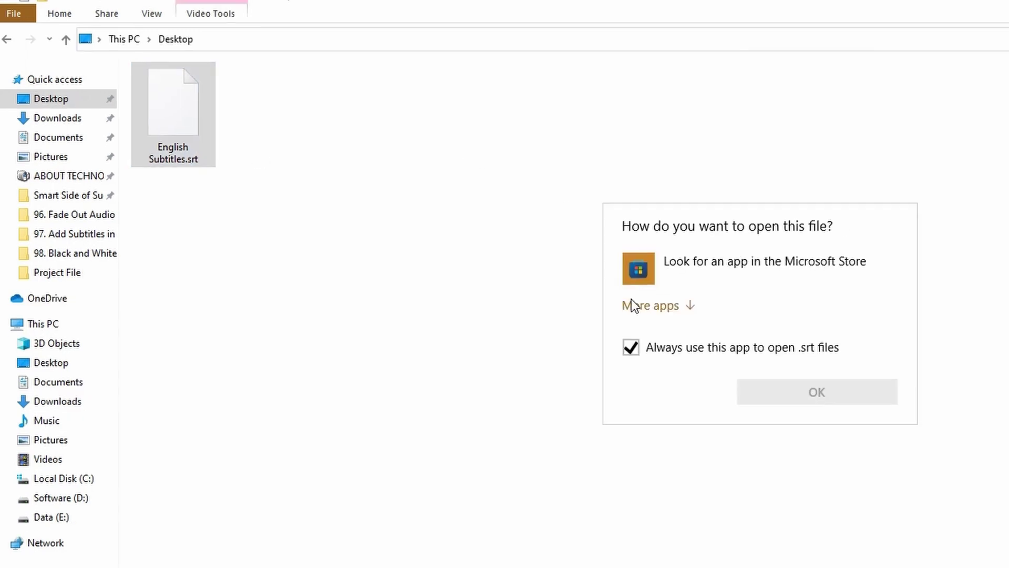
click(633, 305)
click(467, 263)
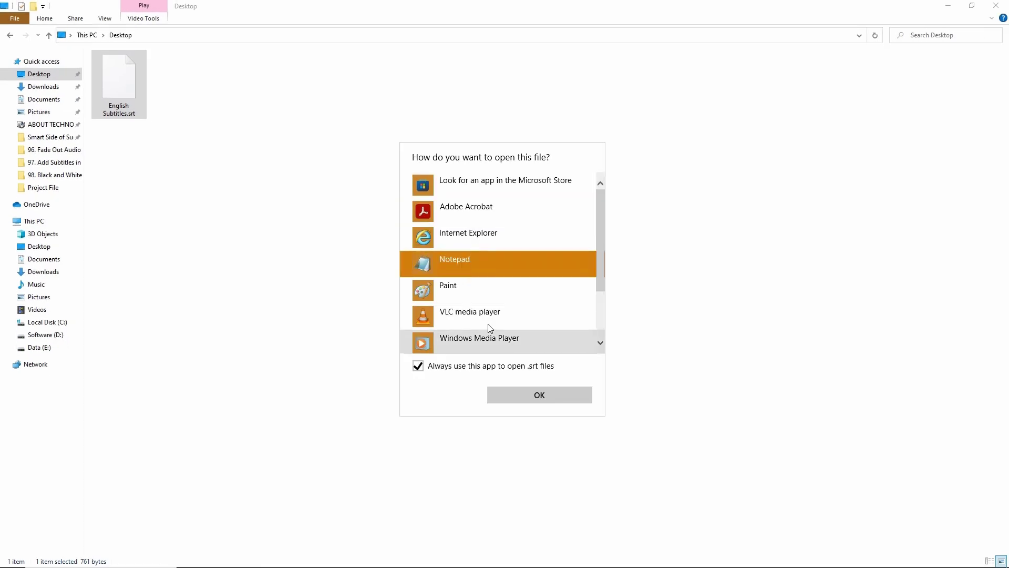
Open English Subtitles.srt in Notepad and check the caption numbers, timecodes and formatted text
click(543, 398)
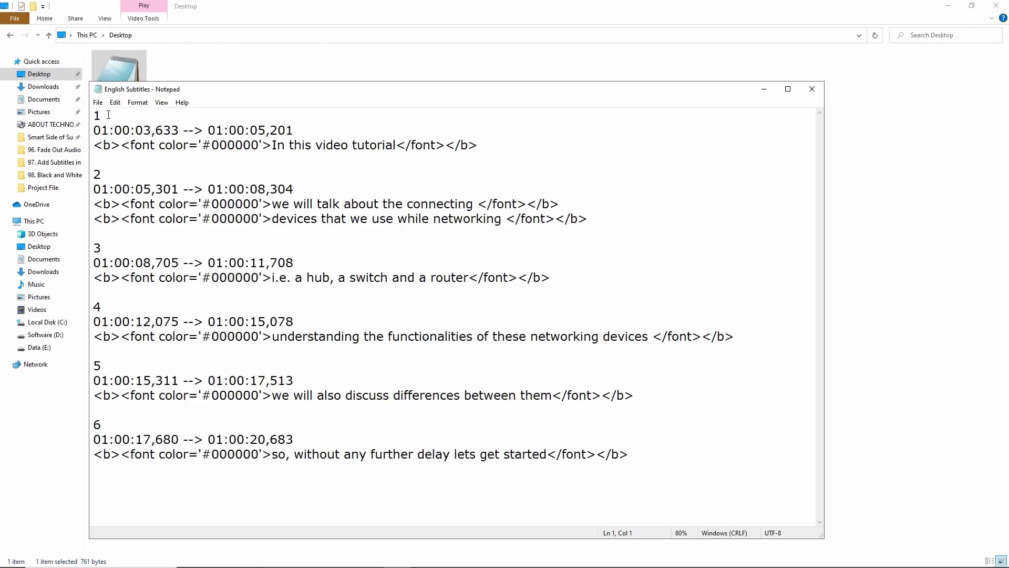
key(shift+Left)
key(Down)
key(Down)
key(Down)
key(Down)
key(shift+Right)
key(Down)
key(Down)
key(Down)
key(Down)
key(Down)
key(shift+Left)
drag(130, 131, 169, 131)
drag(244, 131, 478, 145)
click(284, 140)
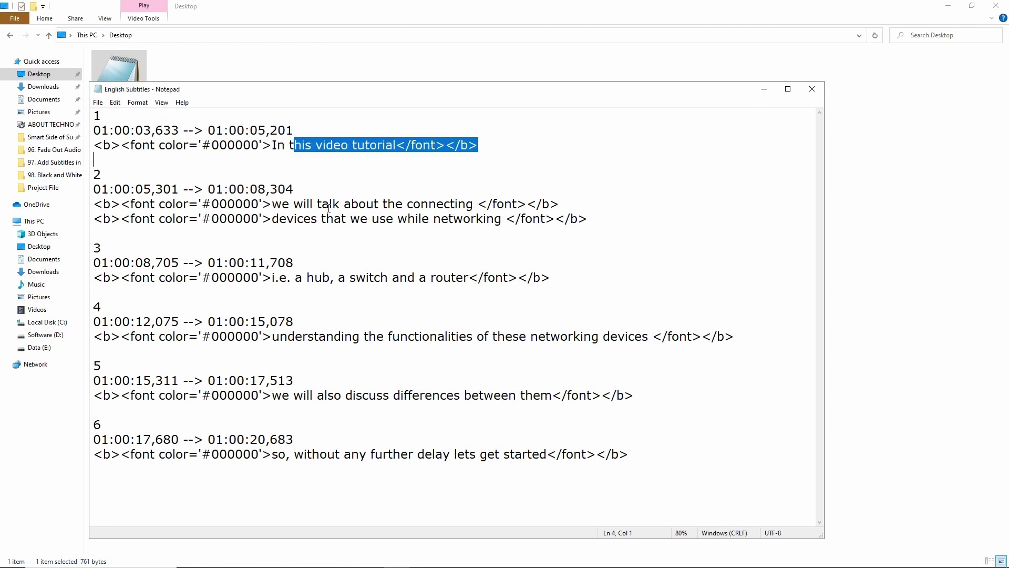
drag(324, 204, 383, 218)
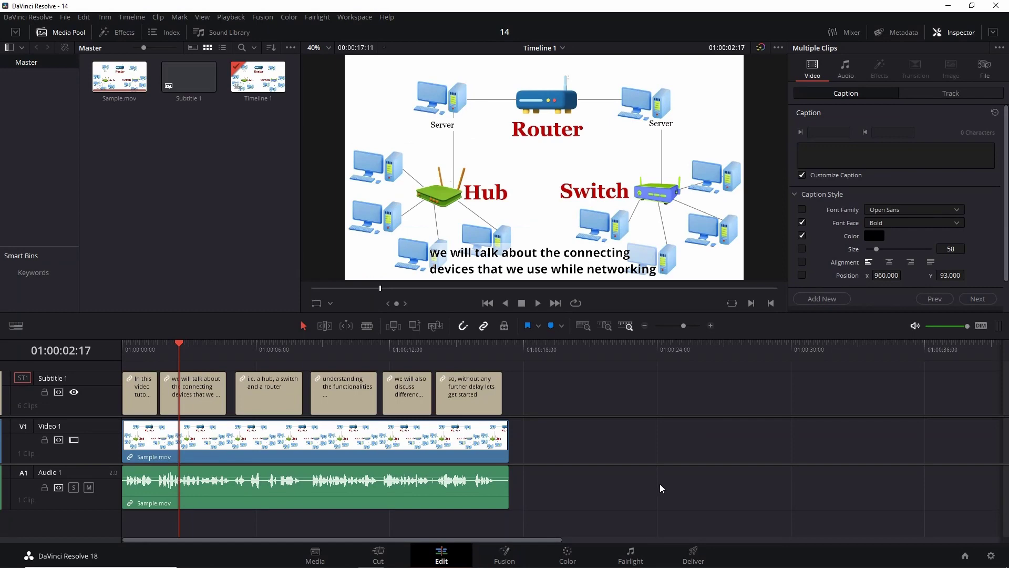
On the Deliver page, tick Export Subtitle under Subtitle Settings and view the Format options
click(696, 553)
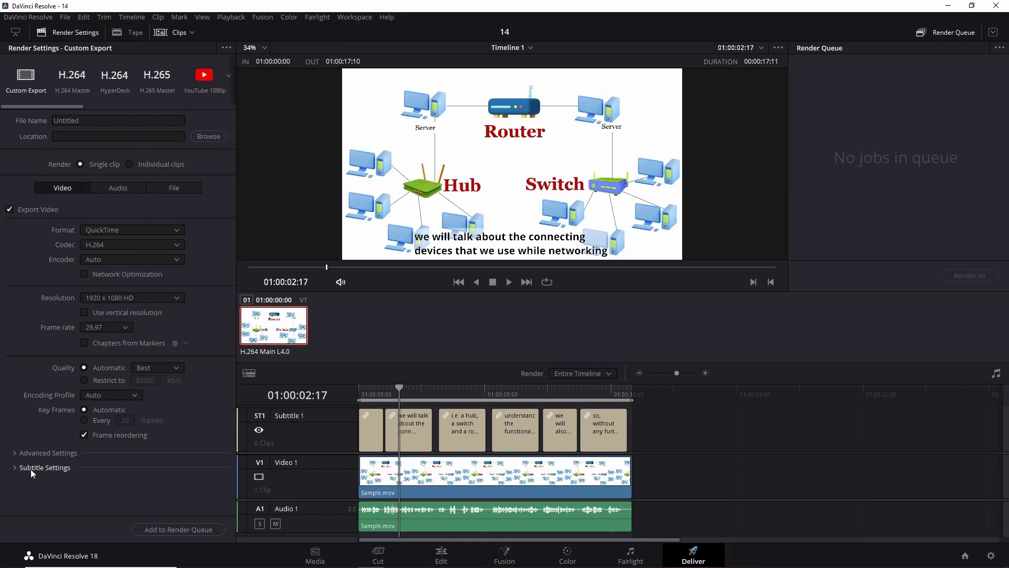
click(14, 467)
scroll(63, 421, down, 2)
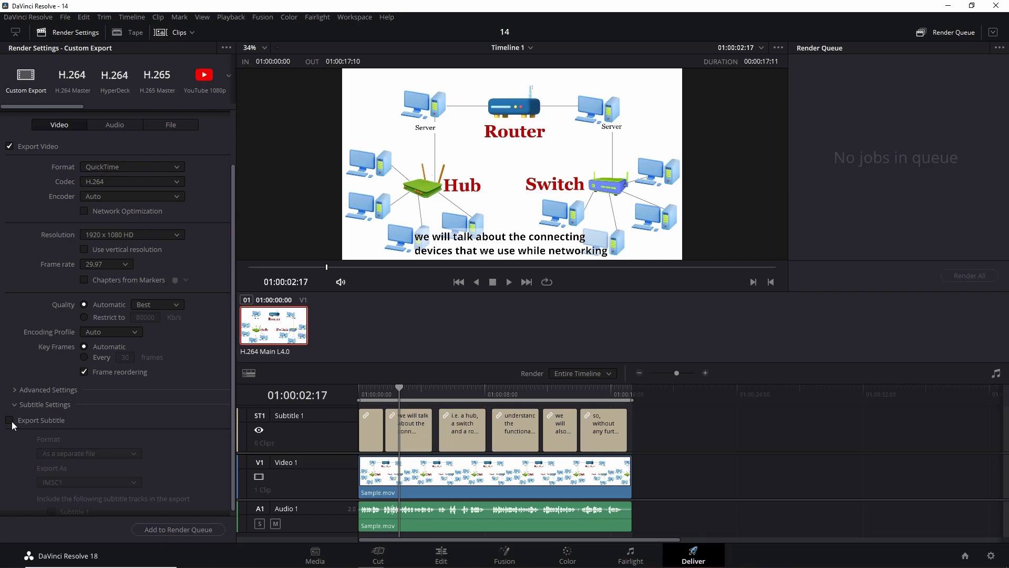
click(9, 420)
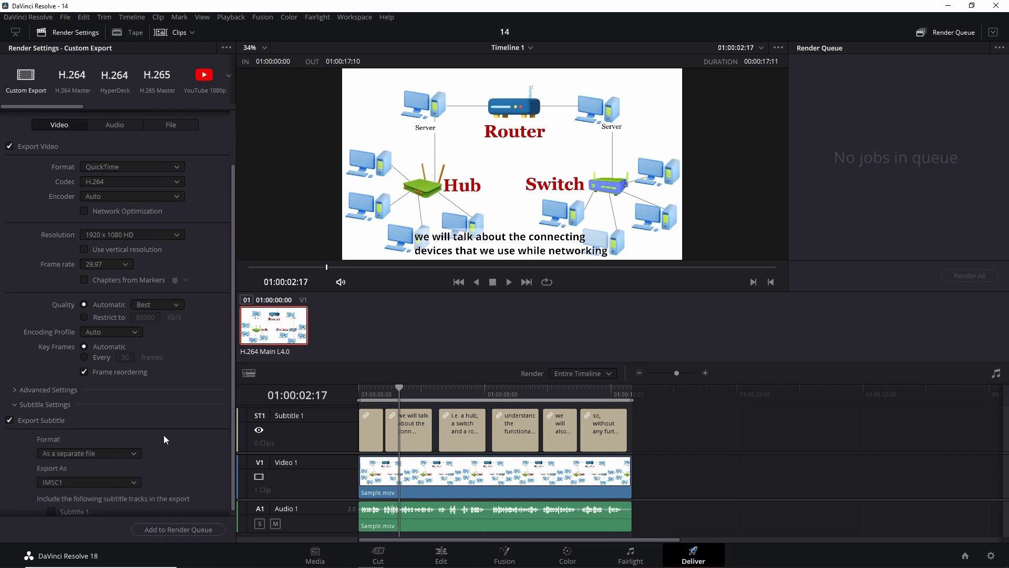
click(134, 454)
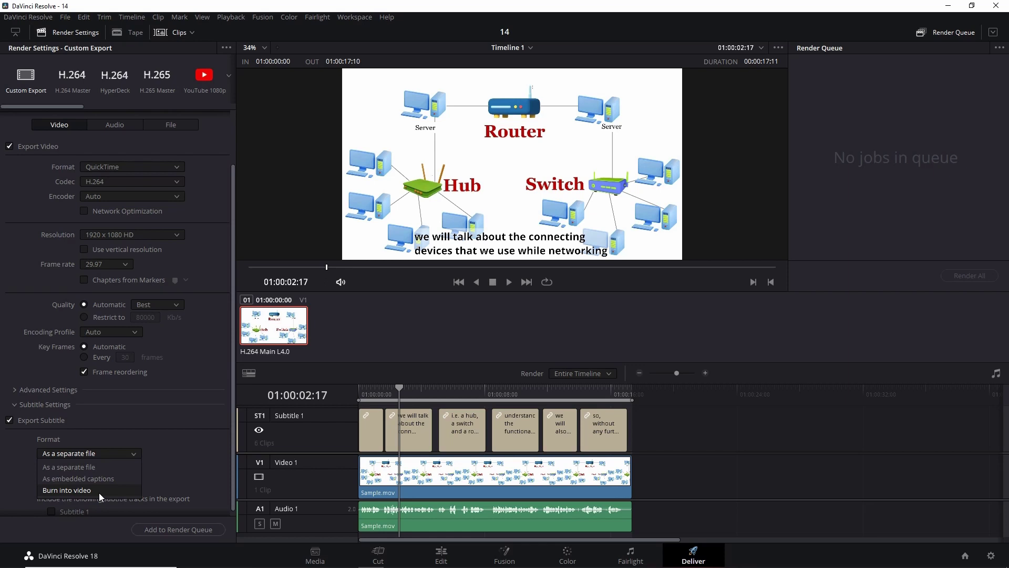
Set subtitle export to a separate SRT file that includes the English Subtitles track
click(177, 440)
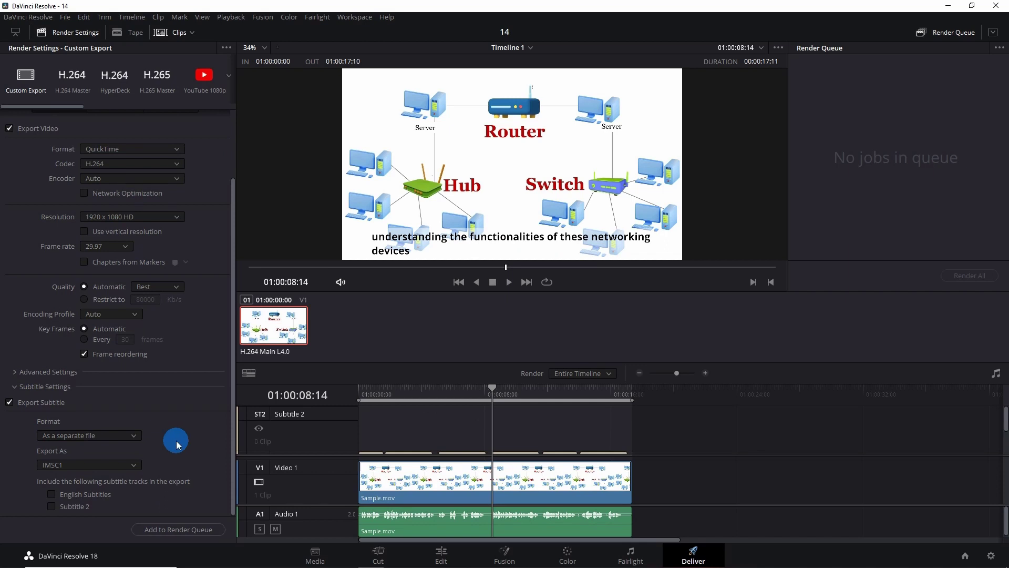
click(129, 435)
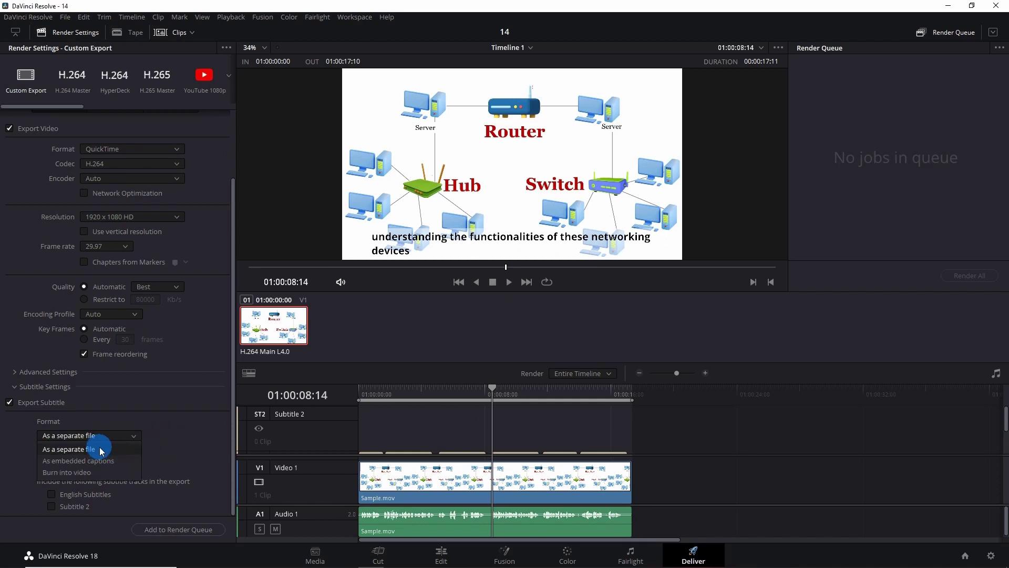
click(101, 450)
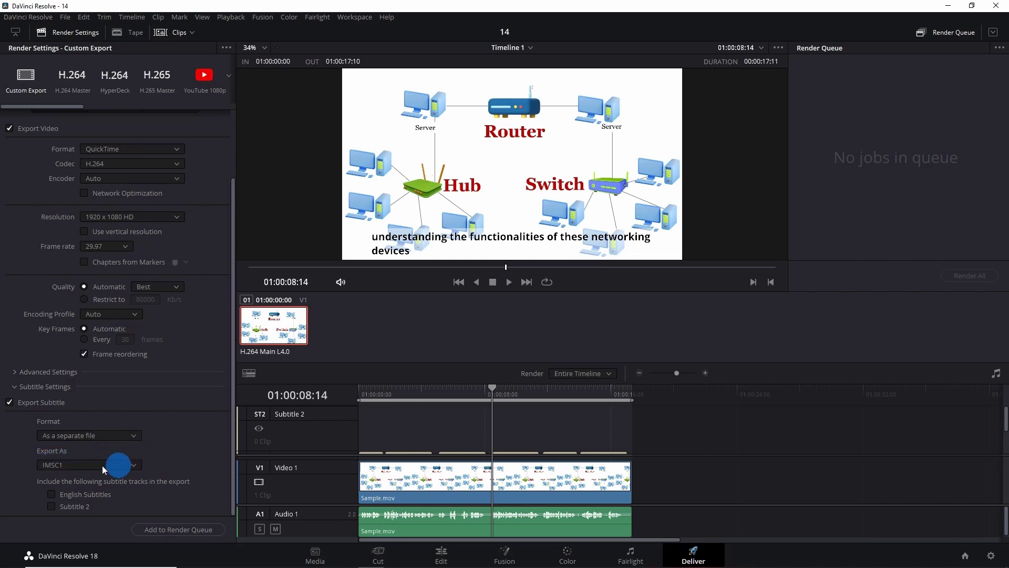
click(135, 464)
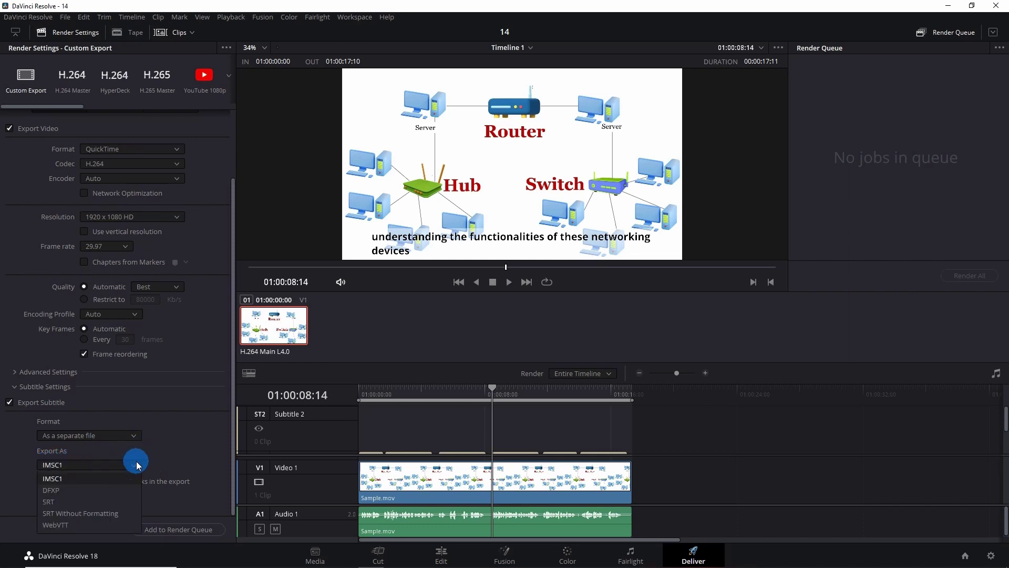
click(58, 505)
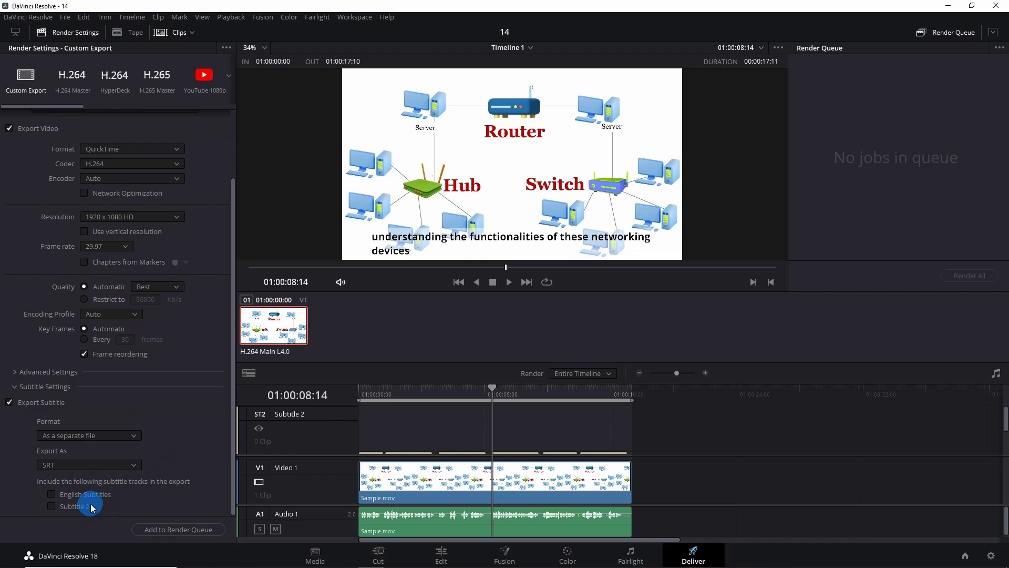
click(52, 495)
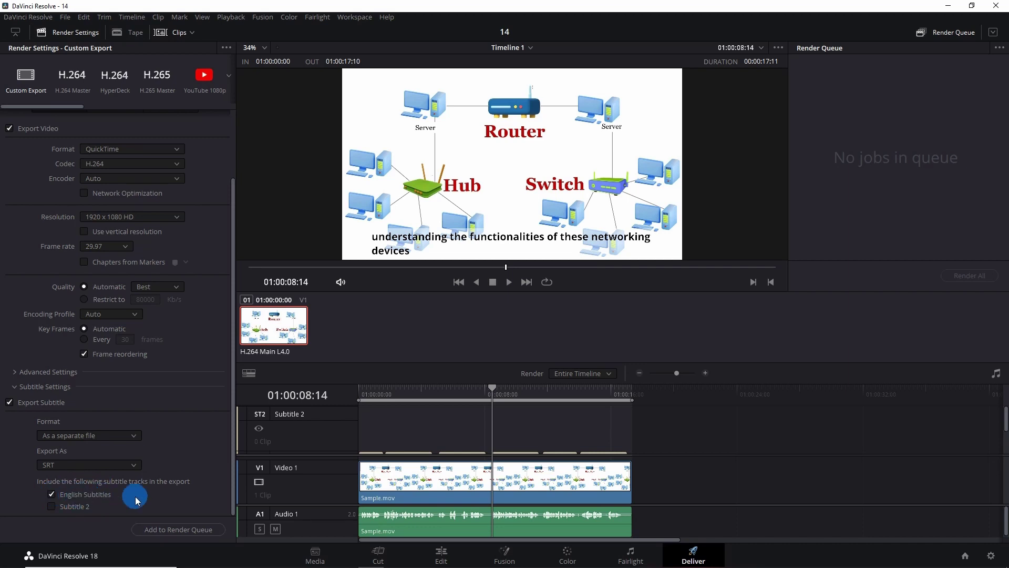
scroll(173, 446, up, 3)
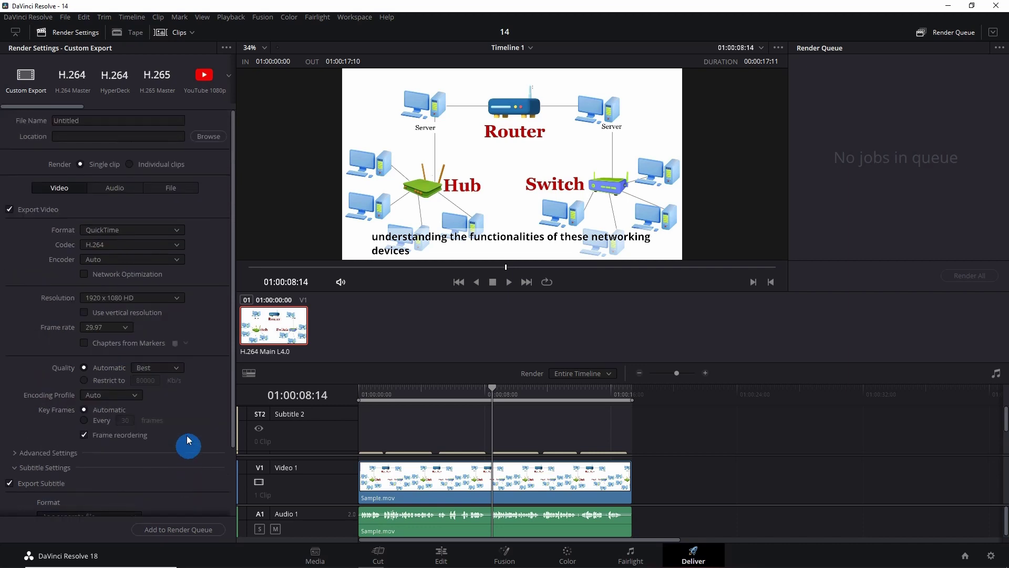
Set the render destination to the Desktop with the file name 'Sample'
click(211, 137)
scroll(47, 142, down, 5)
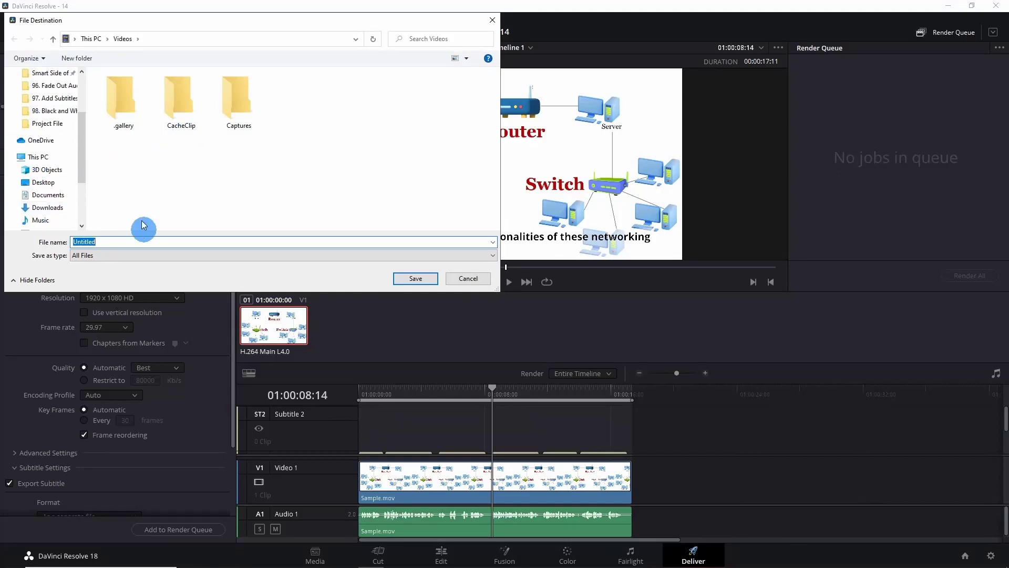
click(47, 183)
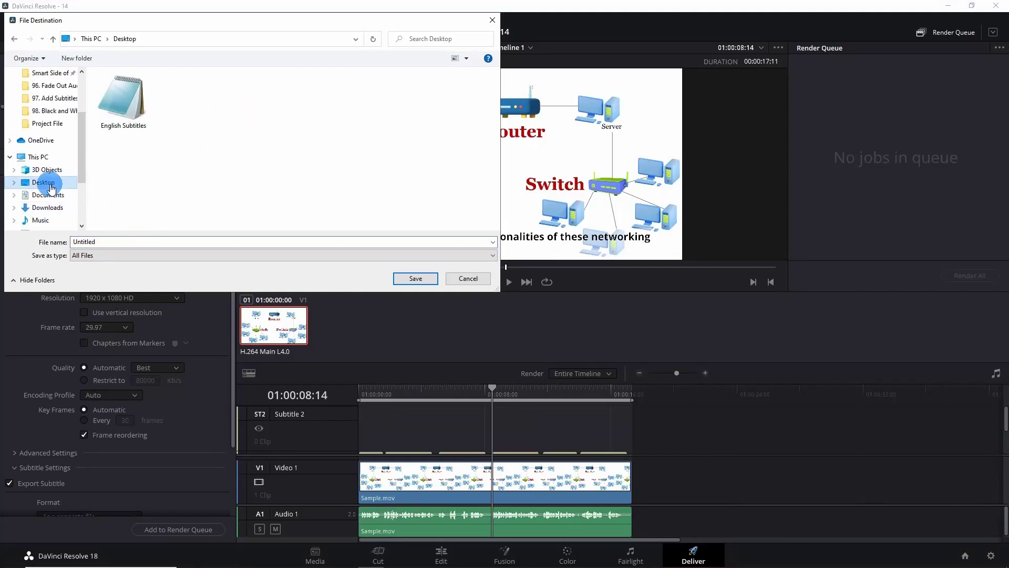
click(150, 120)
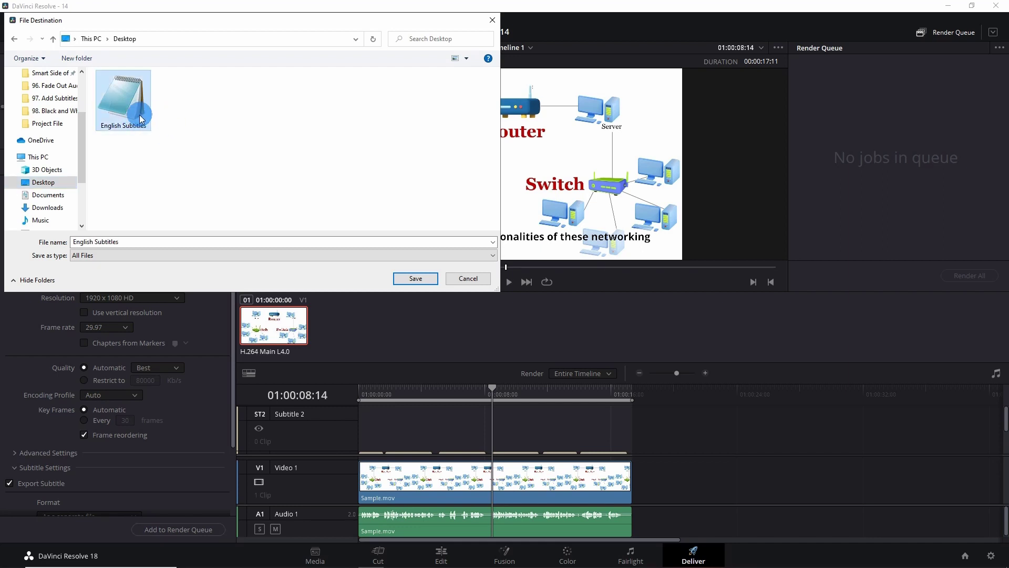
key(Delete)
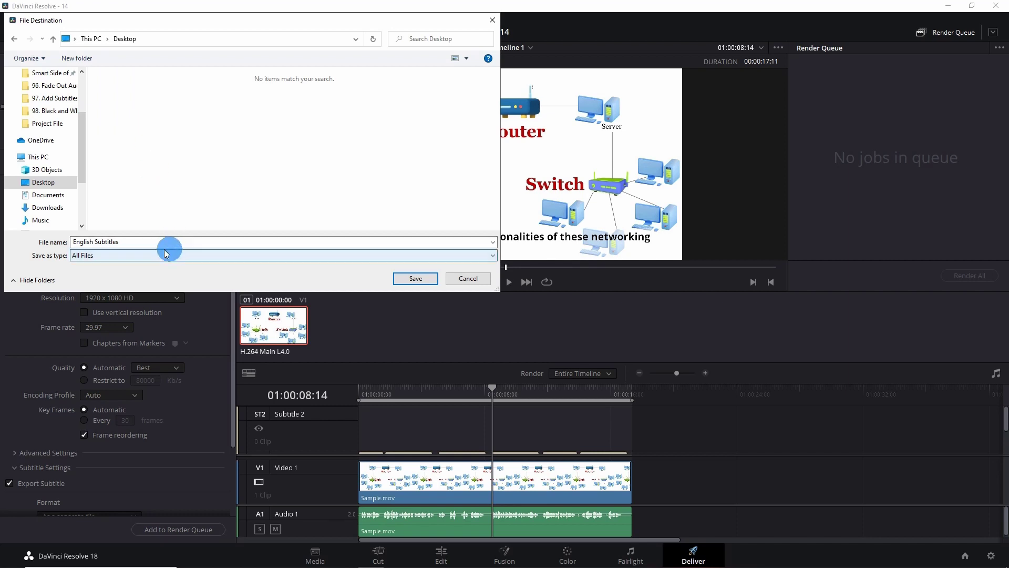
click(219, 247)
text(Sa)
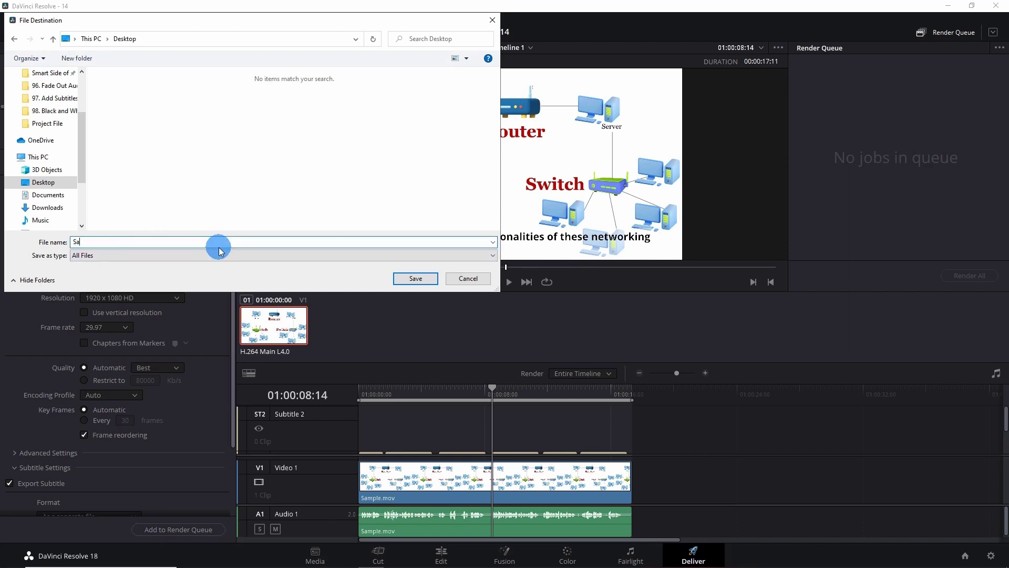
text(mple)
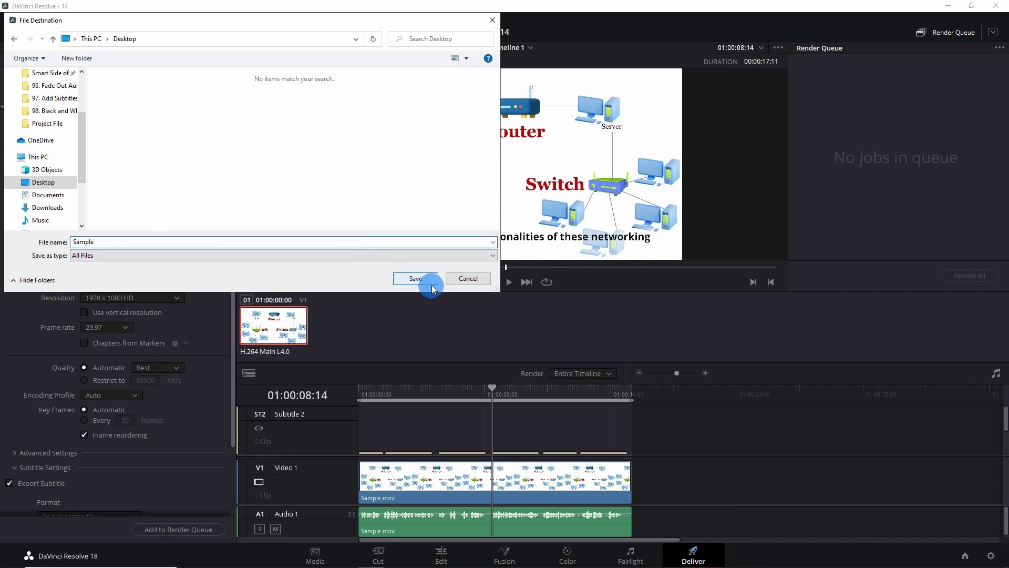
click(418, 278)
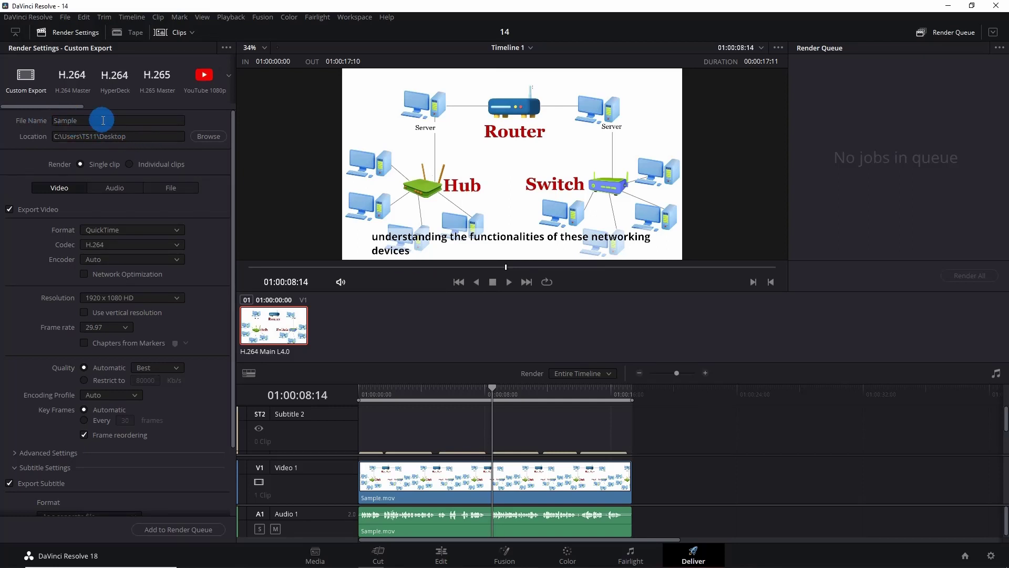
Queue Timeline 1 as Job 1 and render it to Desktop\Sample.mov
scroll(74, 295, down, 3)
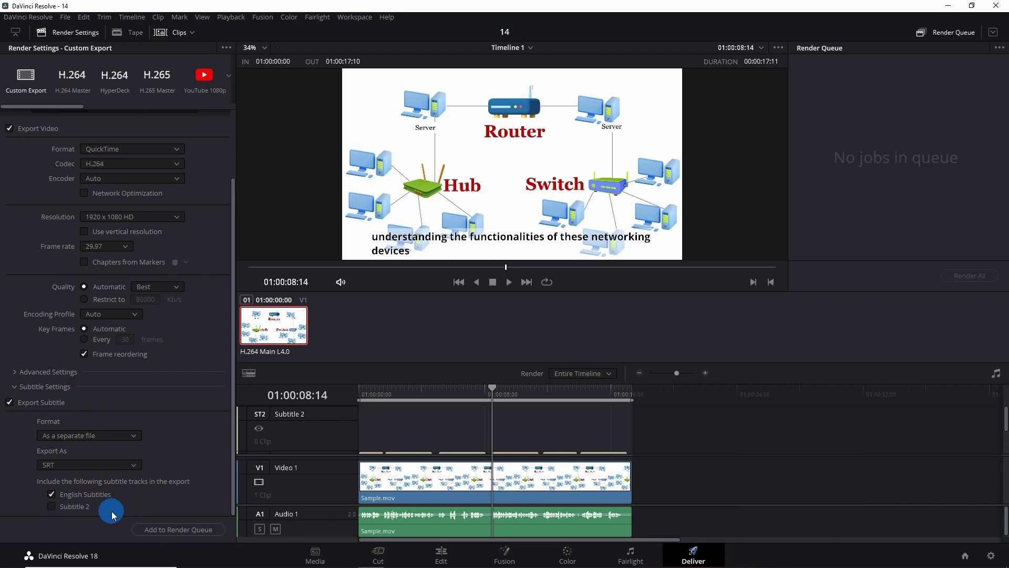
click(192, 534)
click(974, 278)
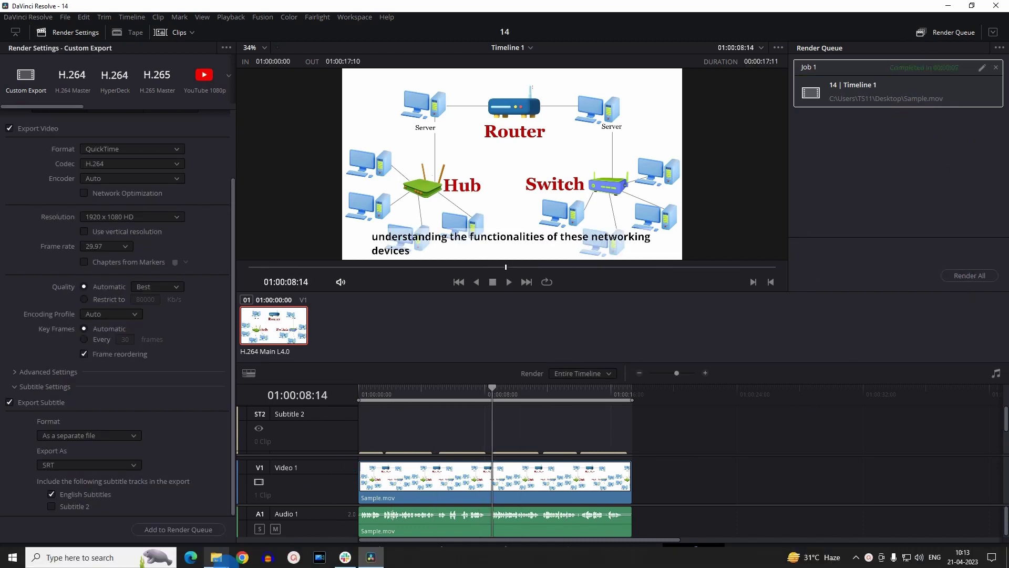
On the Desktop, select the Sample and English Subtitles files, then play Sample in VLC
click(217, 507)
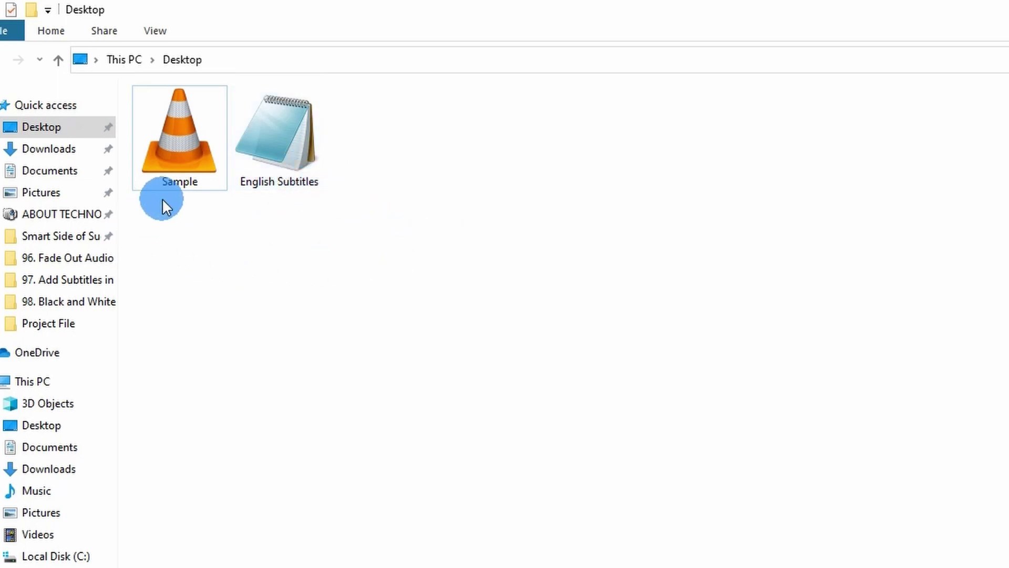
click(172, 173)
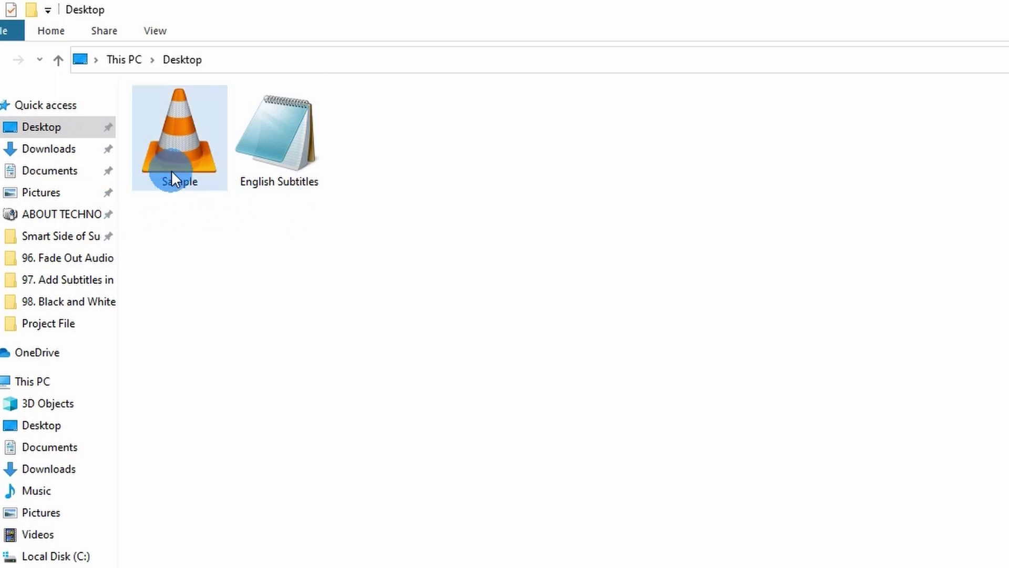
click(311, 160)
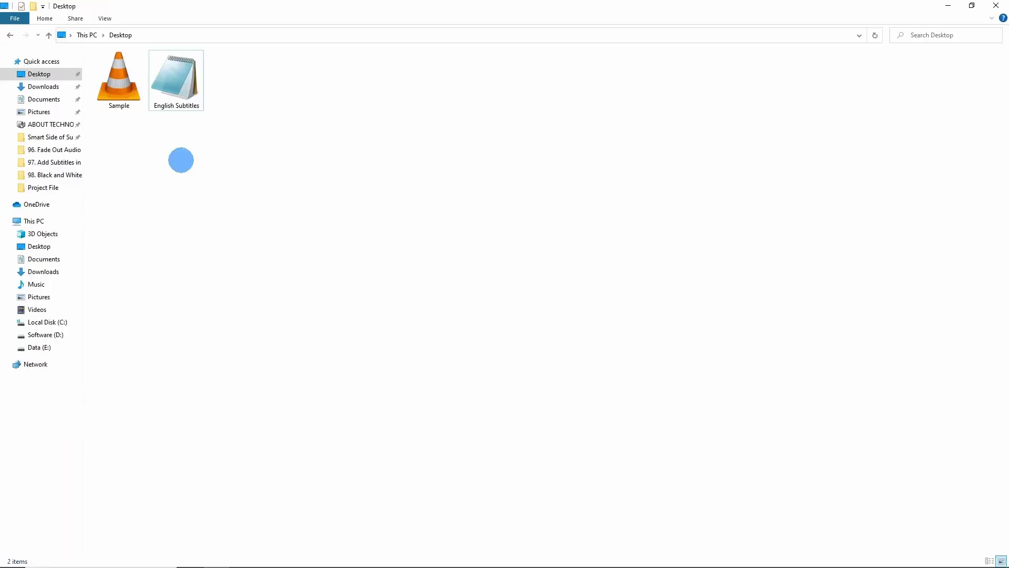
double_click(118, 95)
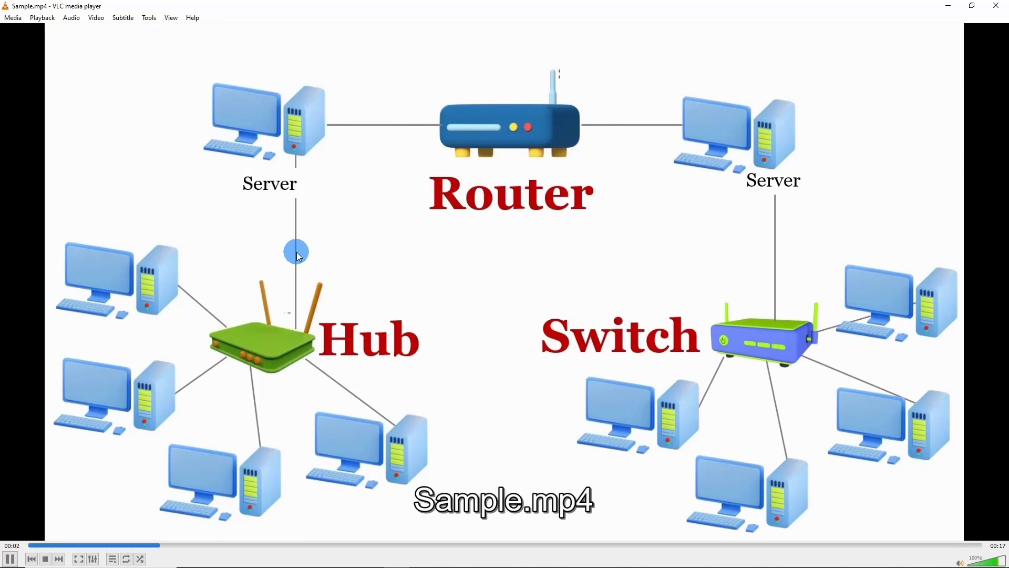
key(space)
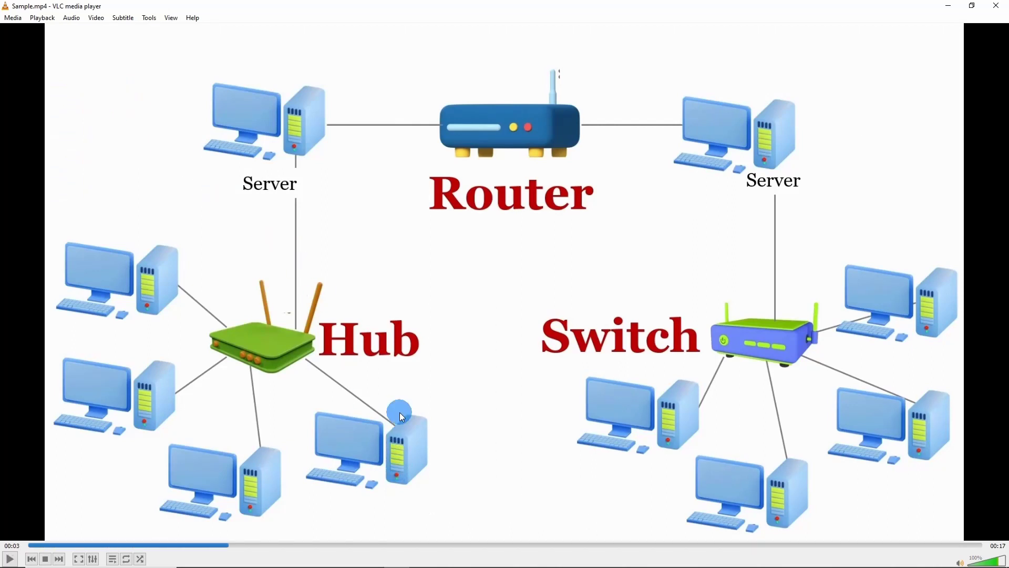
Return to Resolve and set the subtitle format to Burn into video
click(997, 6)
click(127, 504)
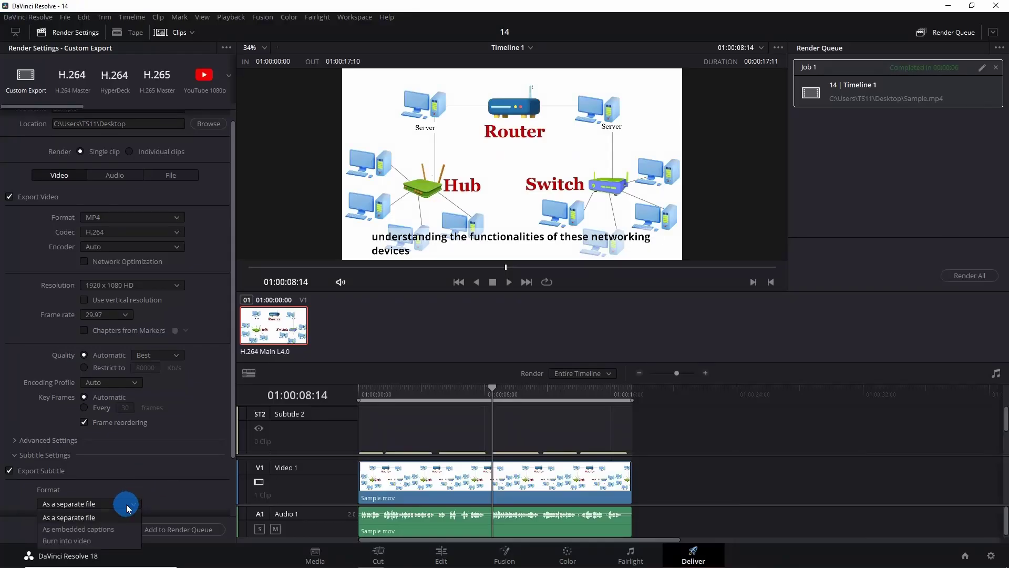
click(93, 541)
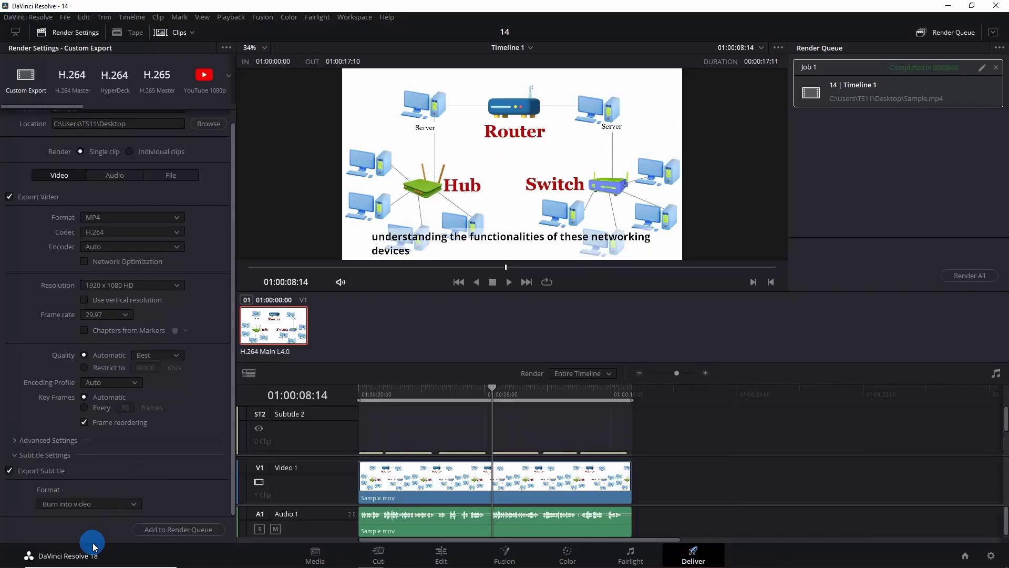
Rename the output 'Sample bun into the file' instead of overwriting Sample, and queue it
click(171, 529)
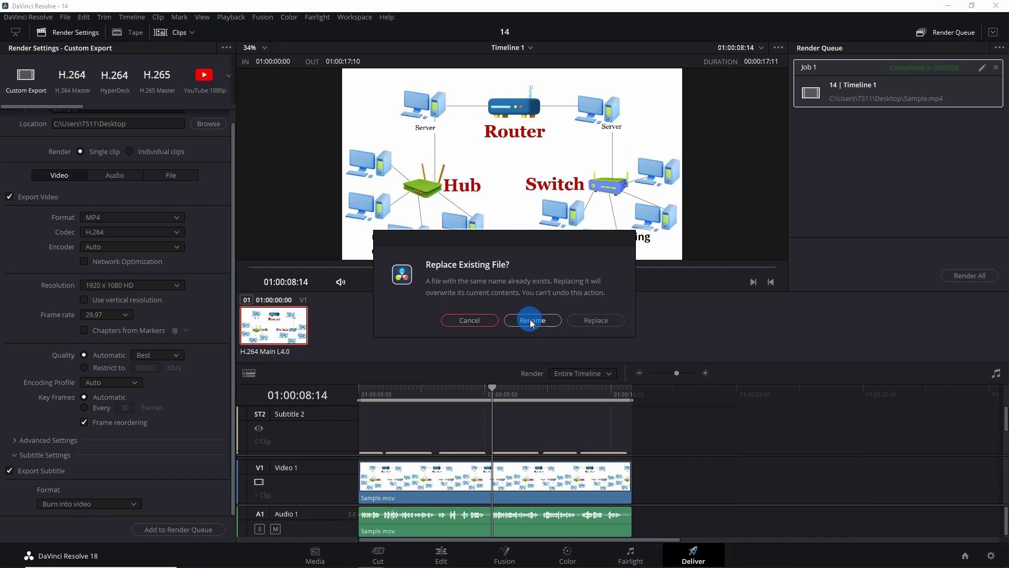
click(462, 320)
scroll(32, 305, up, 1)
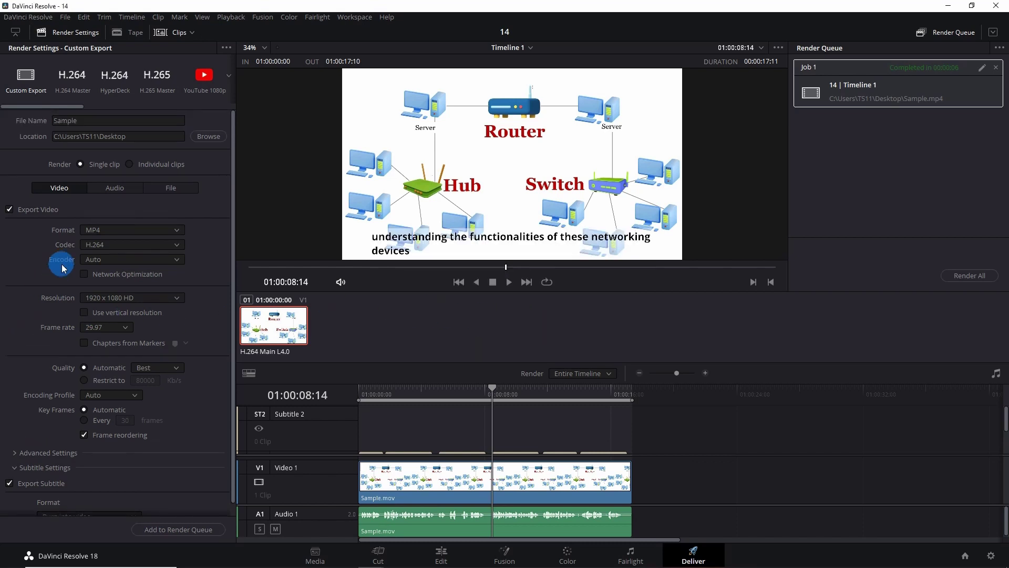
click(95, 121)
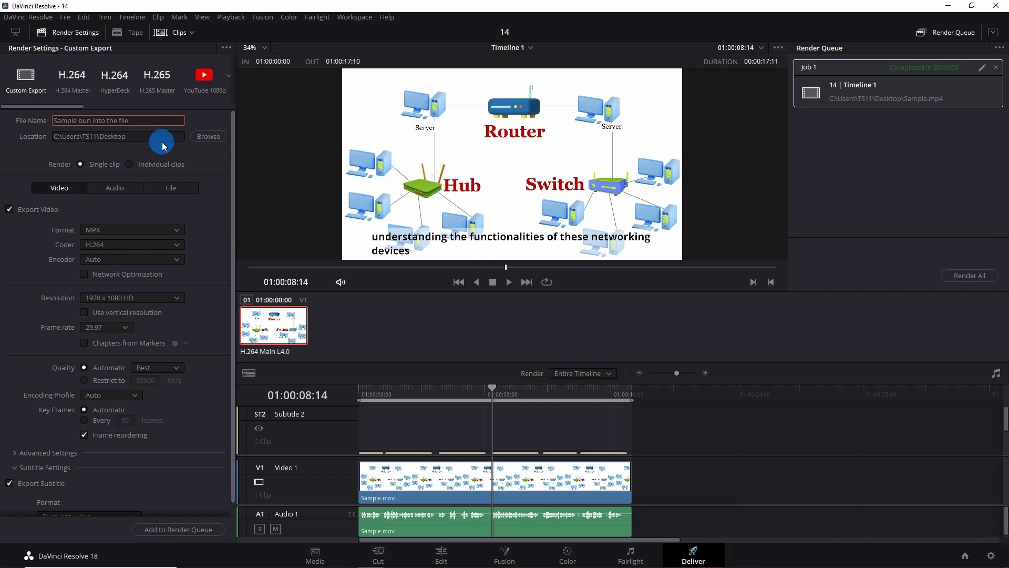
scroll(143, 365, down, 1)
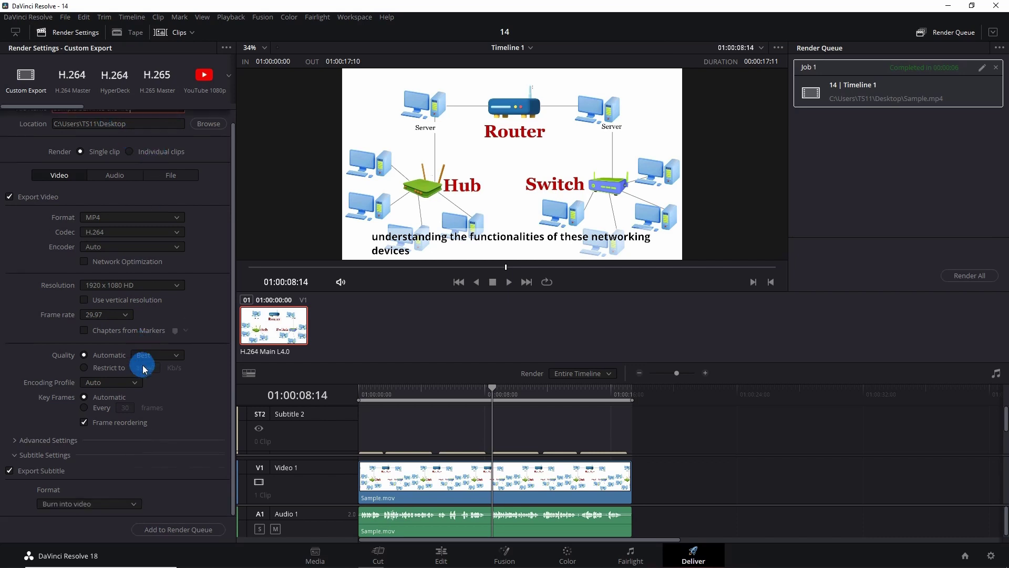
click(185, 529)
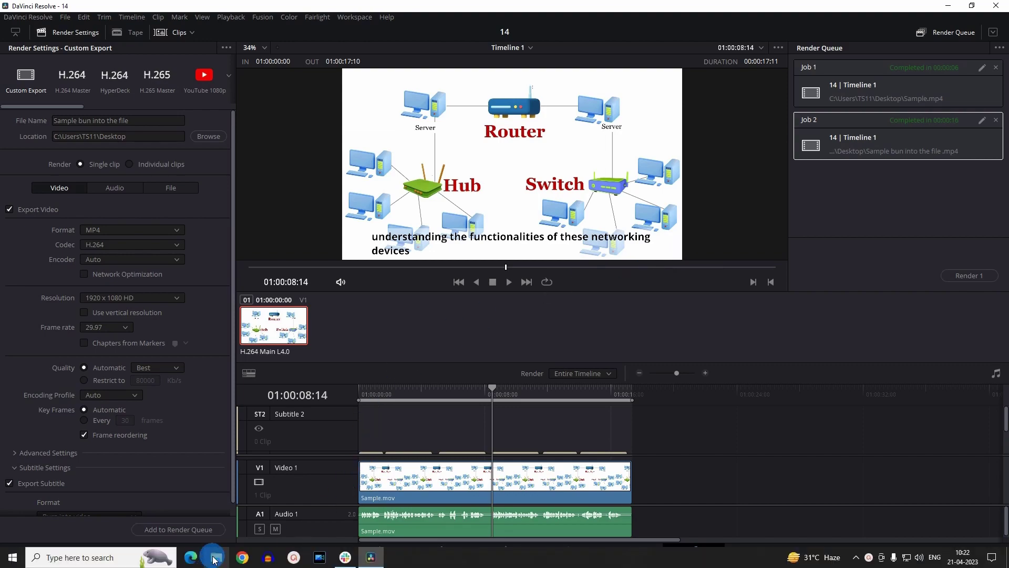
Play 'Sample bun into the file.mp4' from the Desktop folder in File Explorer
click(216, 558)
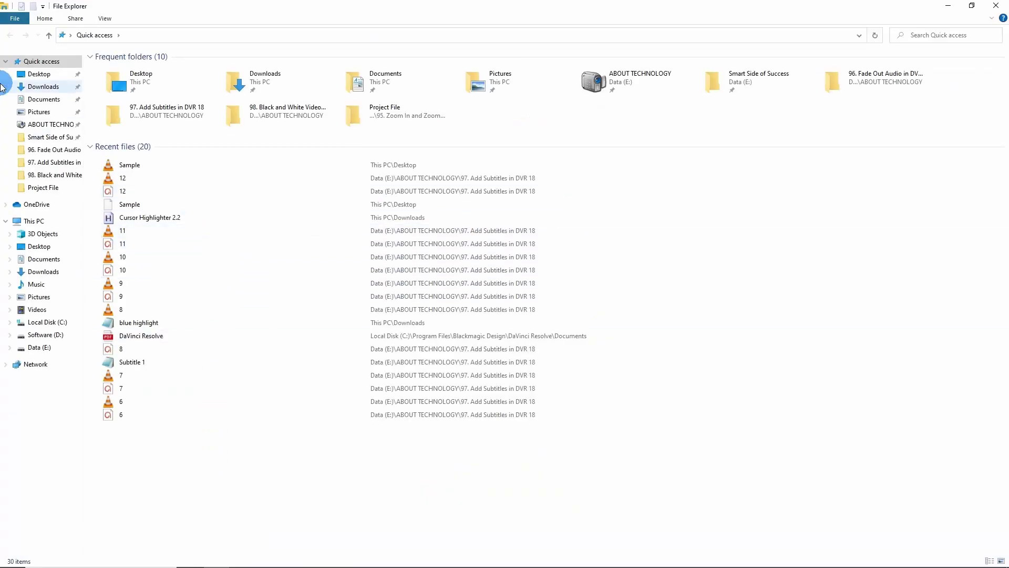
click(36, 76)
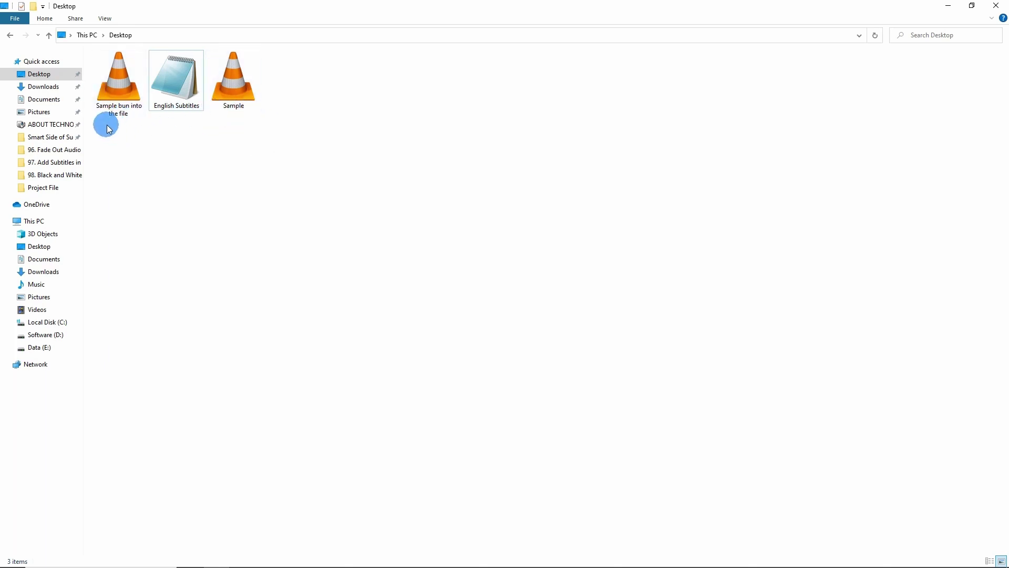
double_click(115, 96)
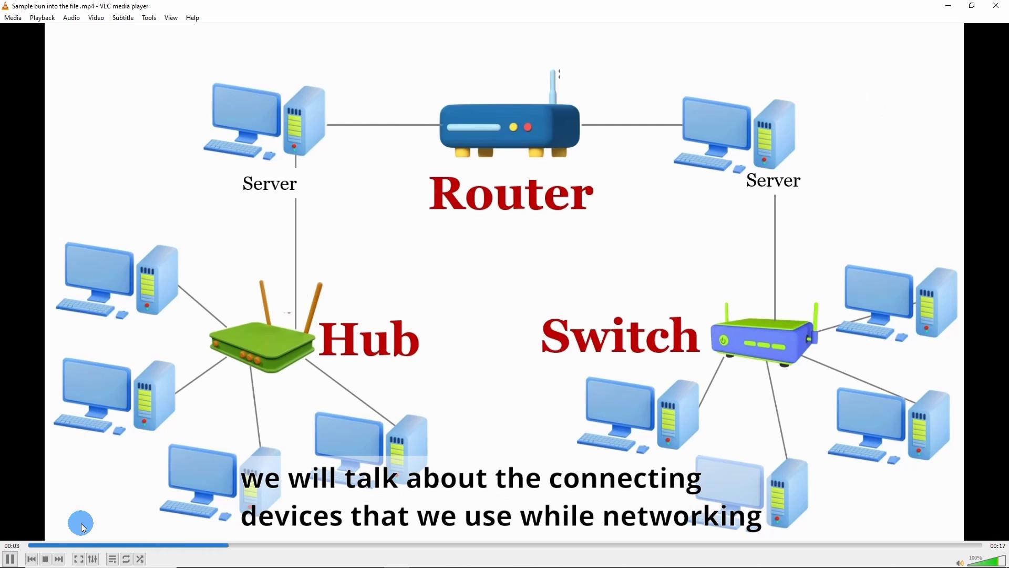
Pause VLC playback to check a burned-in subtitle
key(space)
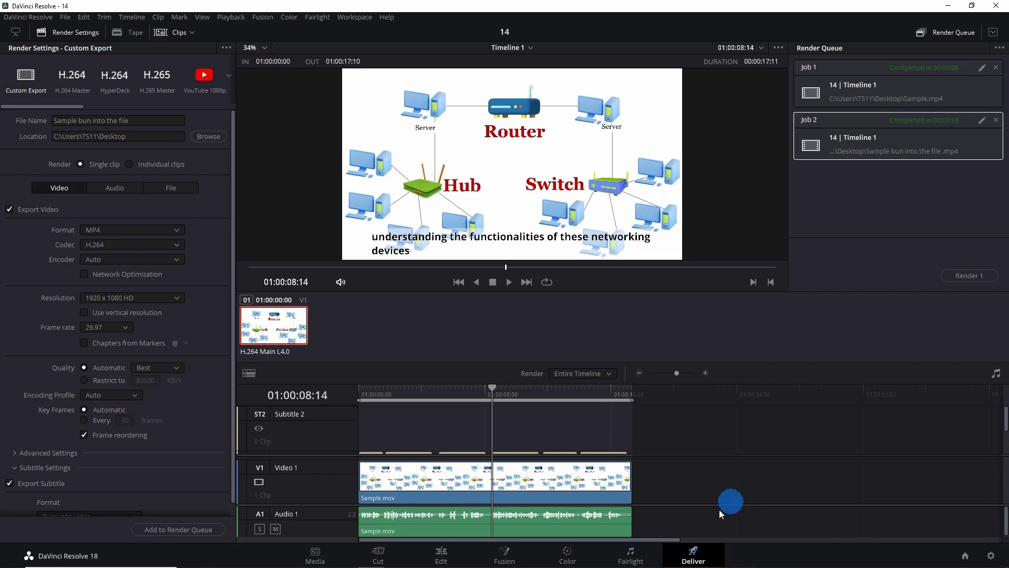
On the Edit page, select all six subtitle clips on track ST1 and delete them
click(442, 554)
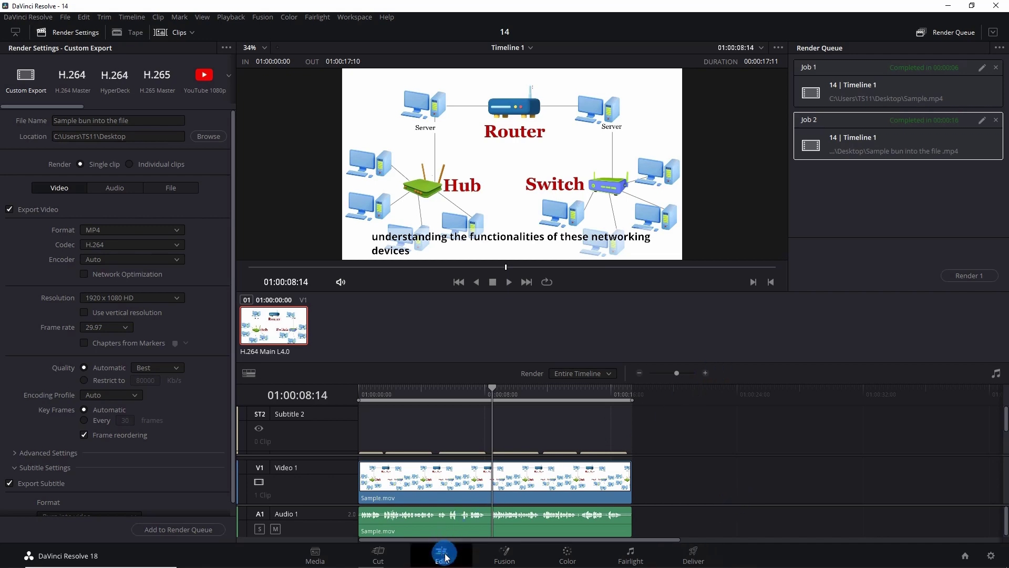
drag(591, 387, 267, 391)
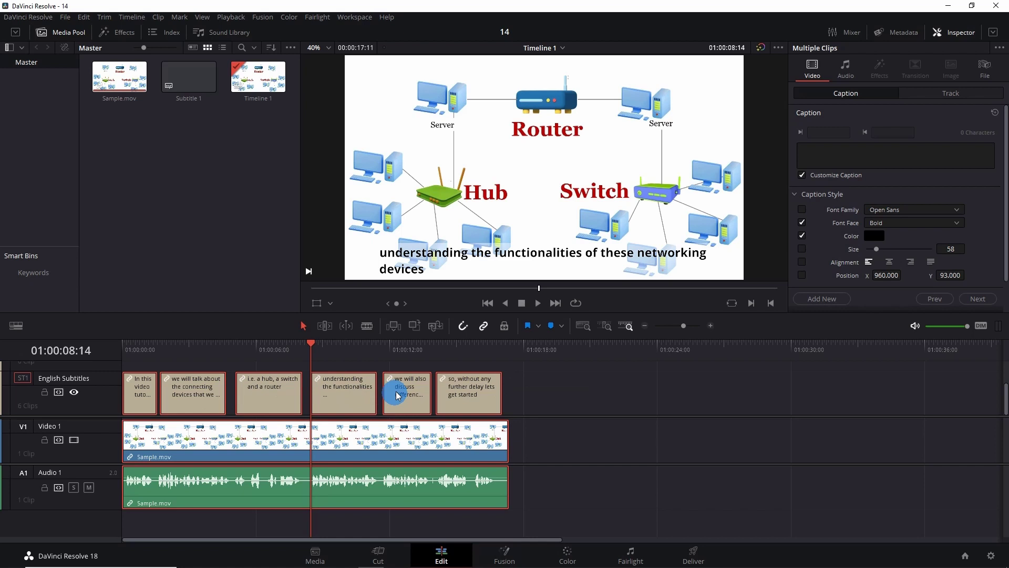
right_click(462, 446)
drag(553, 398, 134, 385)
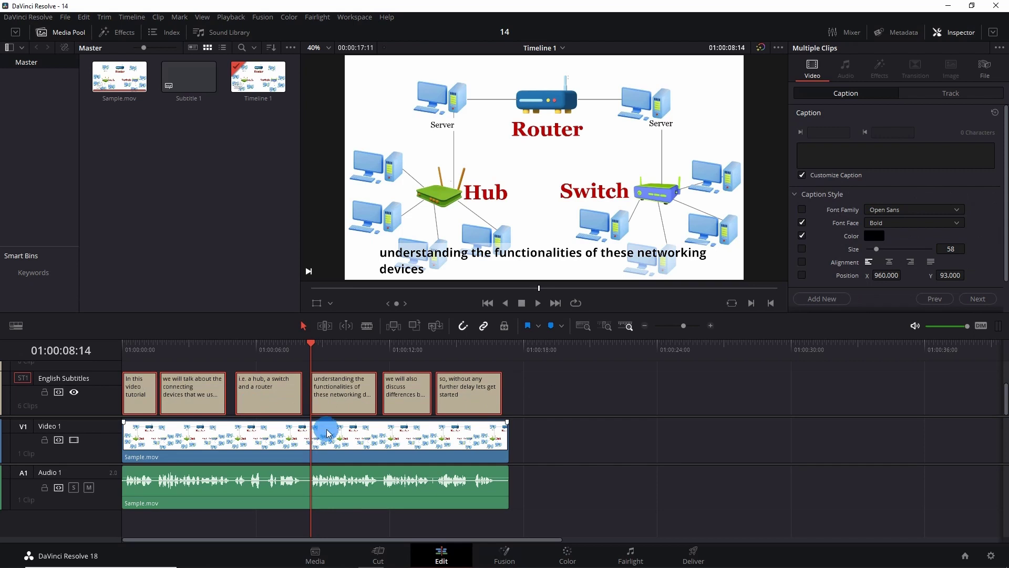
key(Delete)
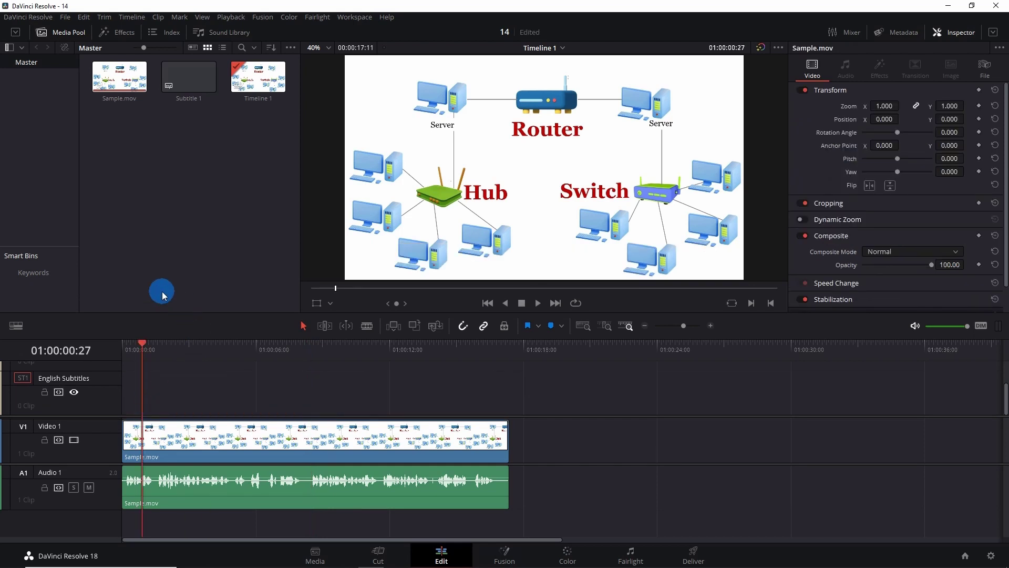
Import English Subtitles.srt from the Desktop and place it on the English Subtitles track
click(65, 16)
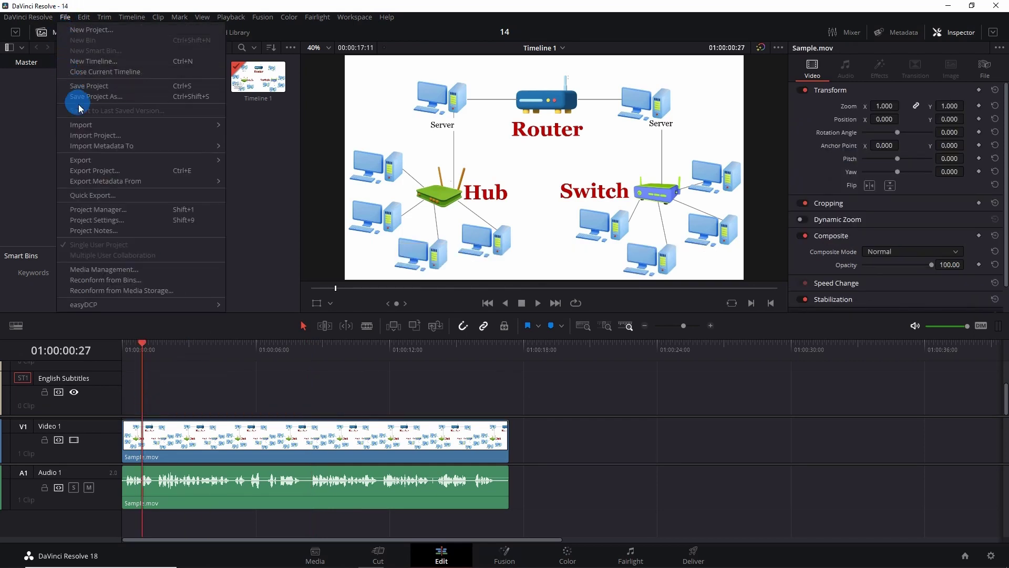
mouse_move(90, 130)
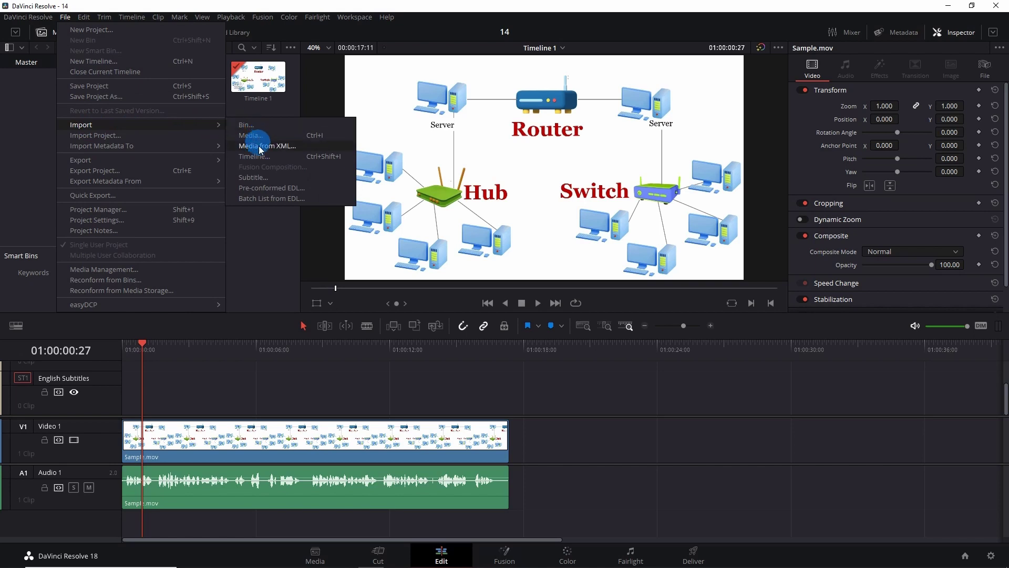
click(263, 178)
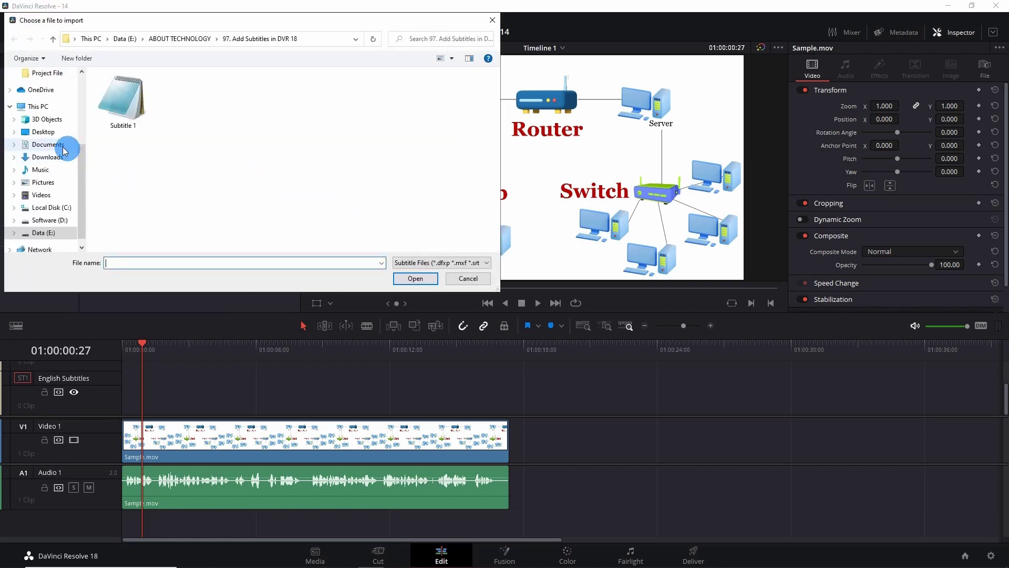
click(45, 134)
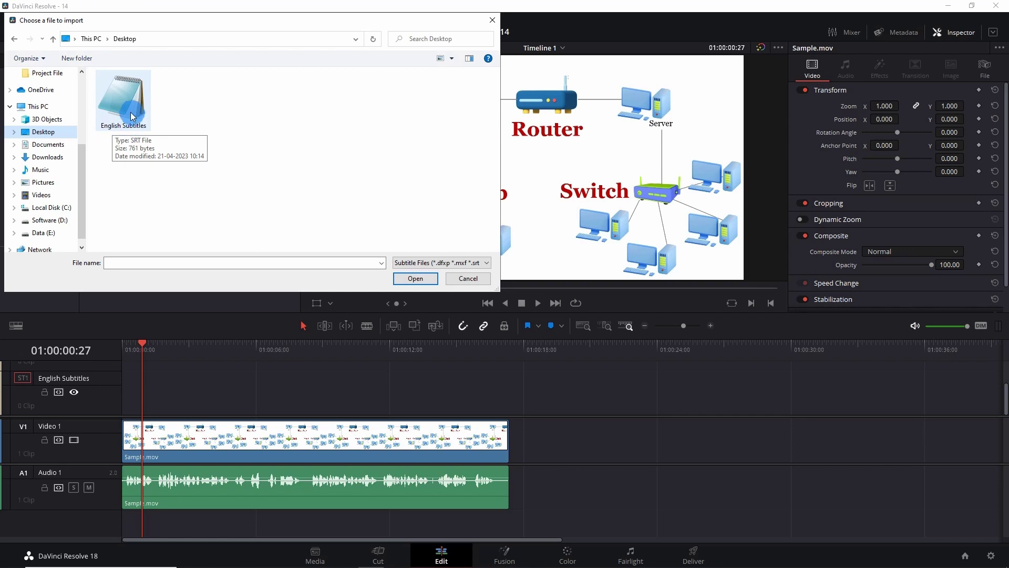
click(112, 129)
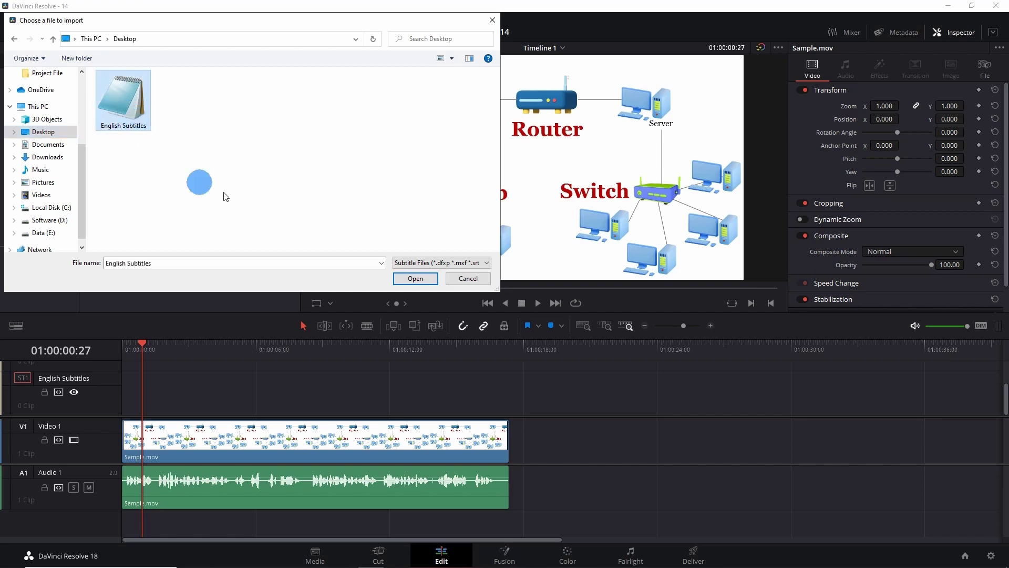
click(415, 278)
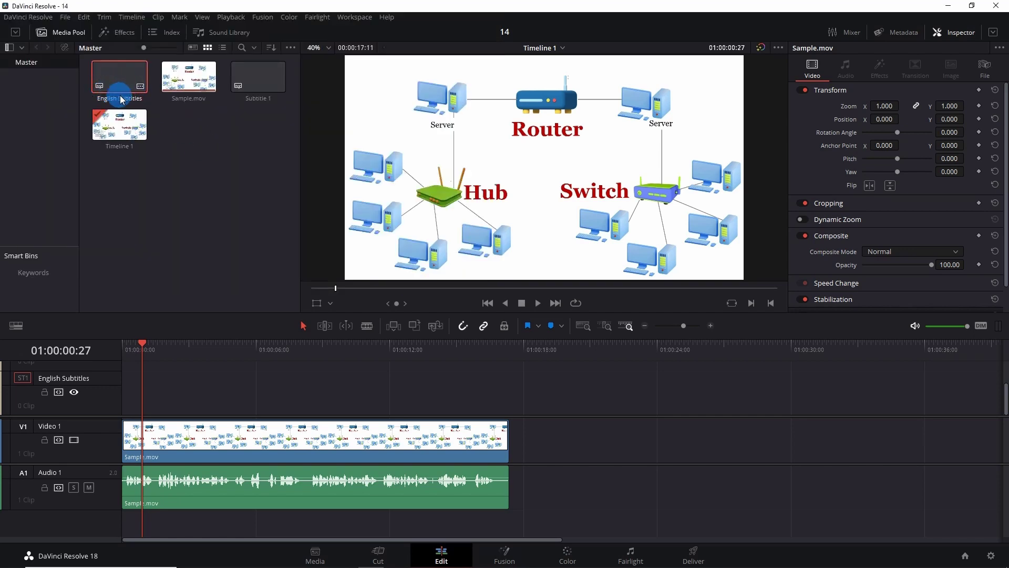
drag(108, 85, 127, 413)
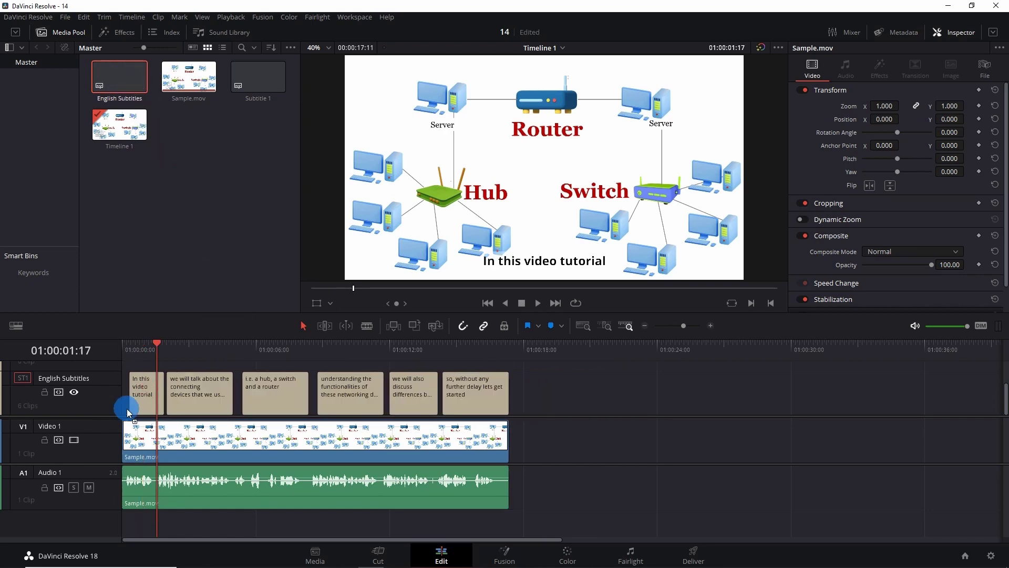